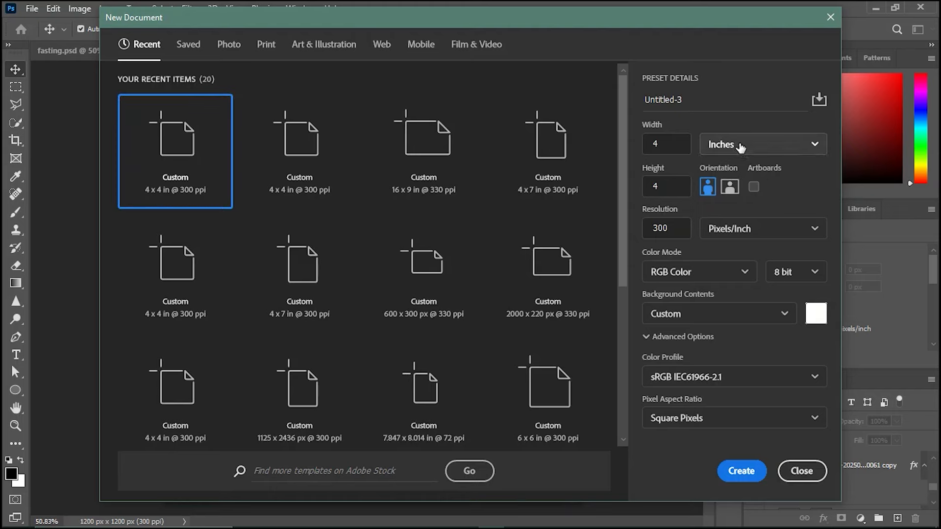
Step: Create a new 4 x 4 inch RGB document at 300 pixels/inch with a white background
click(738, 145)
click(734, 142)
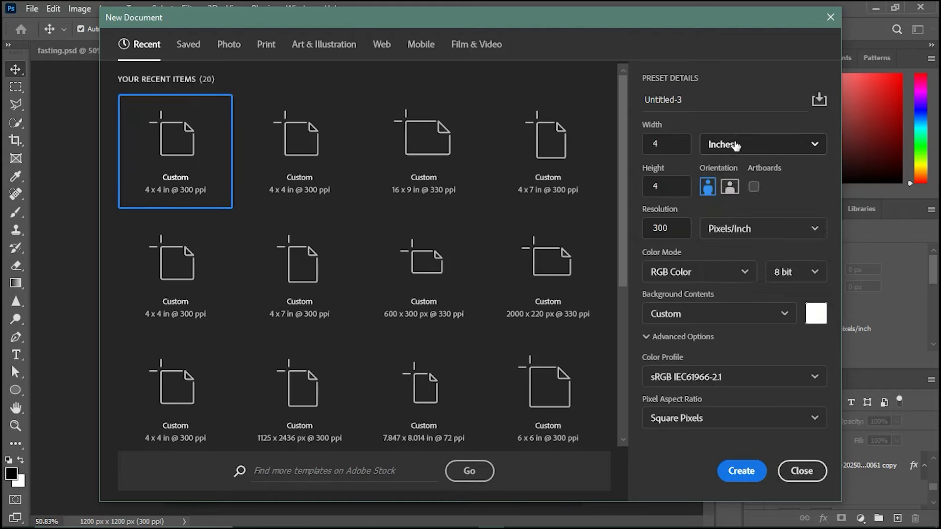
click(741, 471)
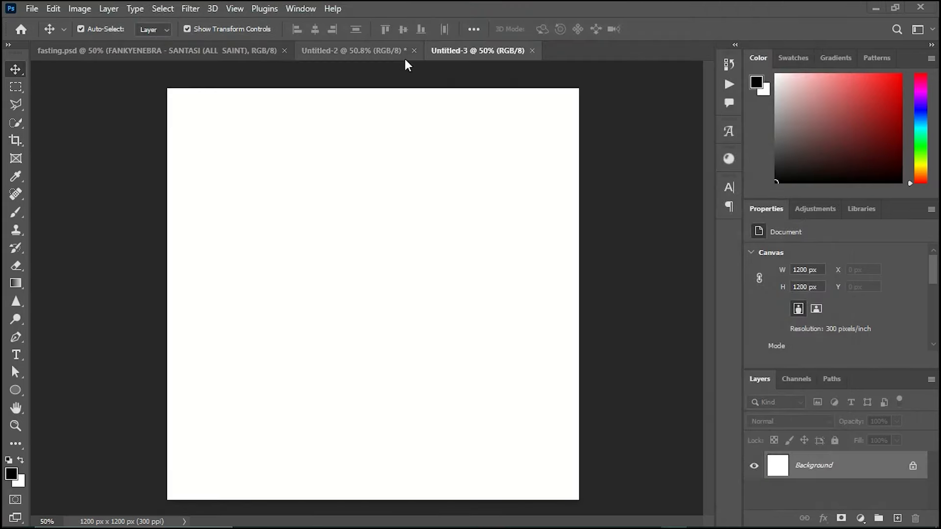
Step: Float the finished flyer Untitled-2 as a small, zoomed-out reference window beside the blank canvas, with Untitled-3 active
drag(366, 49, 499, 96)
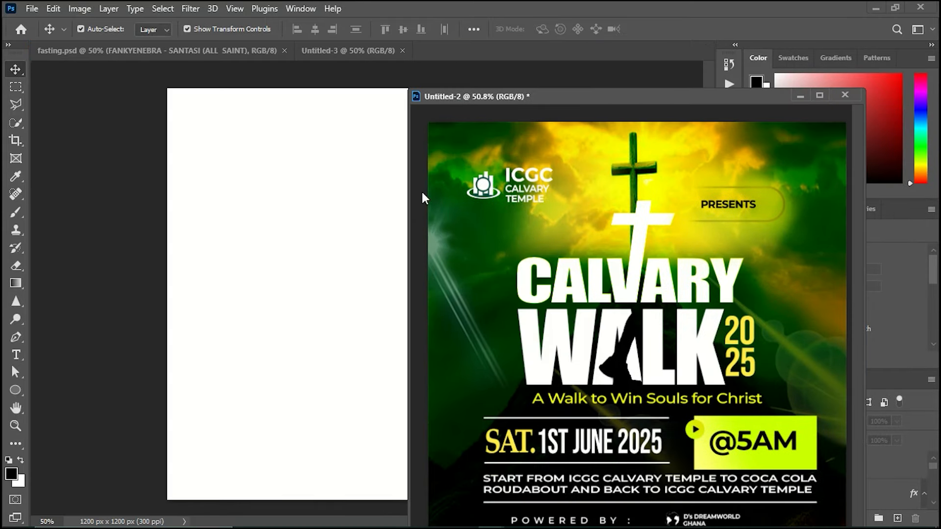
drag(409, 206, 557, 196)
drag(683, 97, 686, 46)
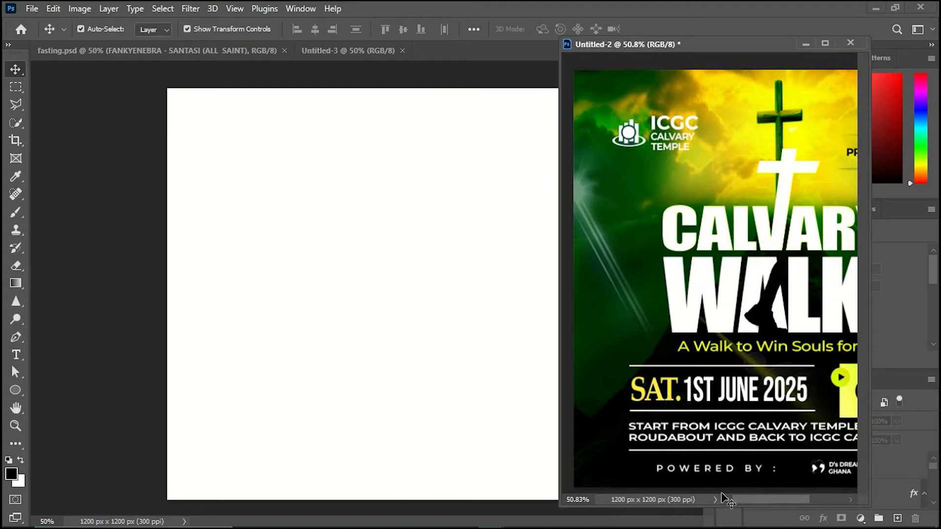
drag(726, 505, 720, 277)
scroll(710, 196, down, 5)
scroll(708, 233, up, 1)
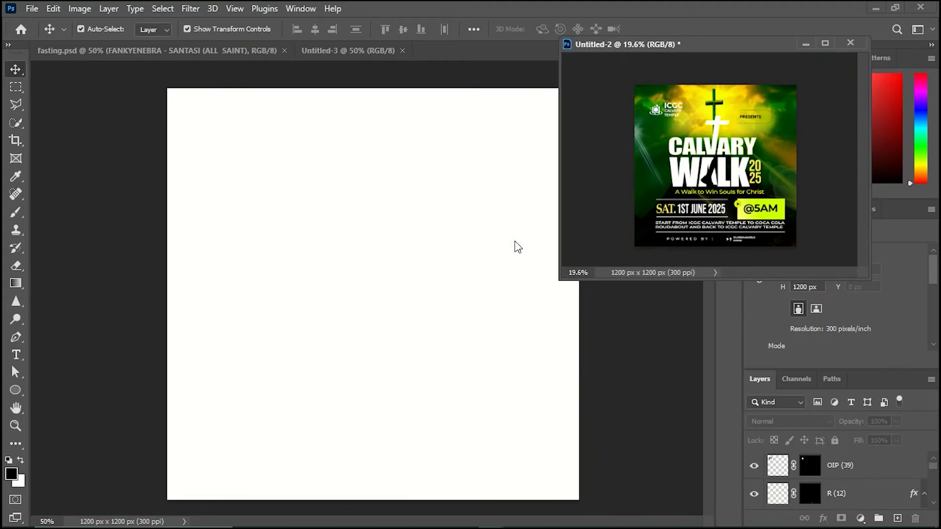
click(432, 298)
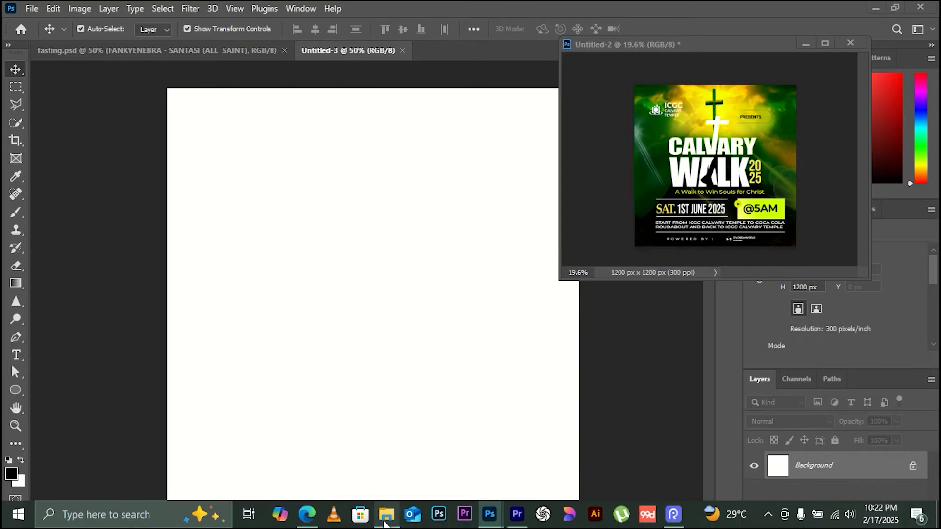
Step: Place IMG-20250217-WA0048.jpg, the cross on a mountain, from the Pictures folder onto the blank canvas
click(386, 520)
scroll(419, 374, down, 6)
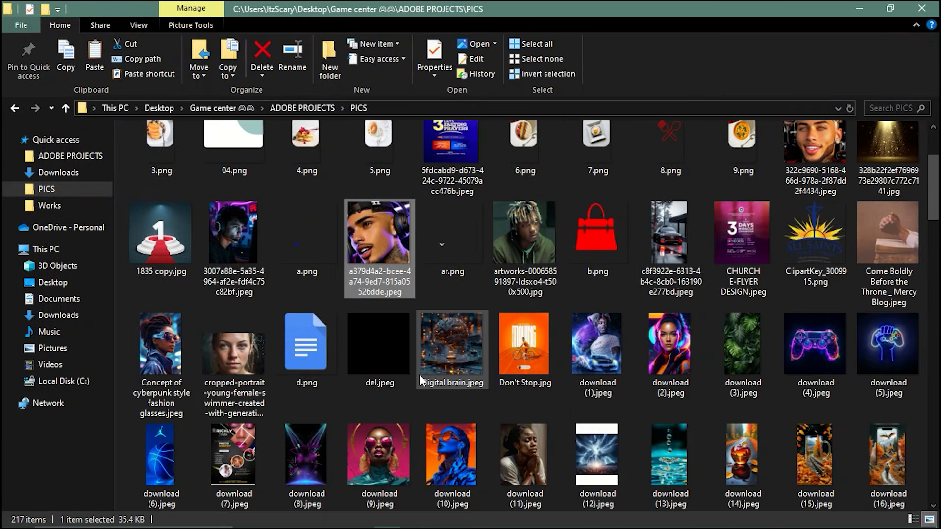
scroll(422, 306, down, 15)
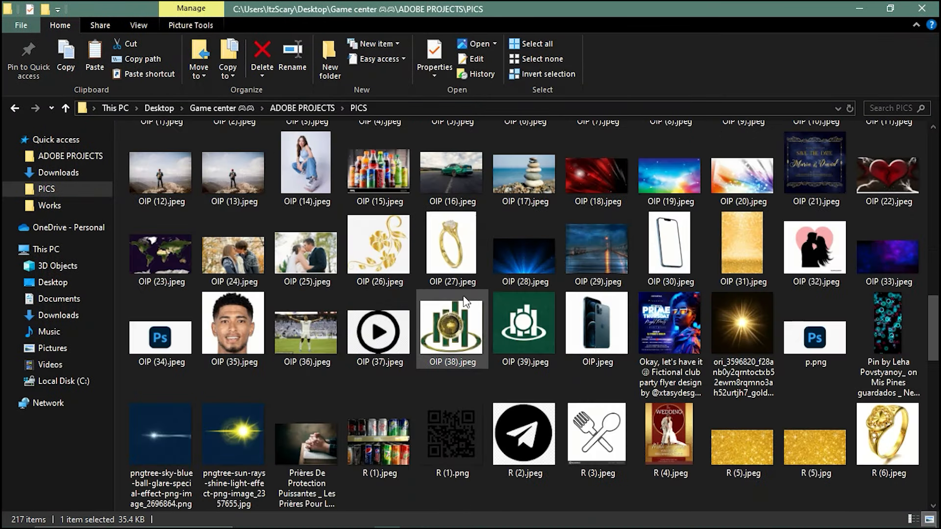
scroll(470, 311, down, 8)
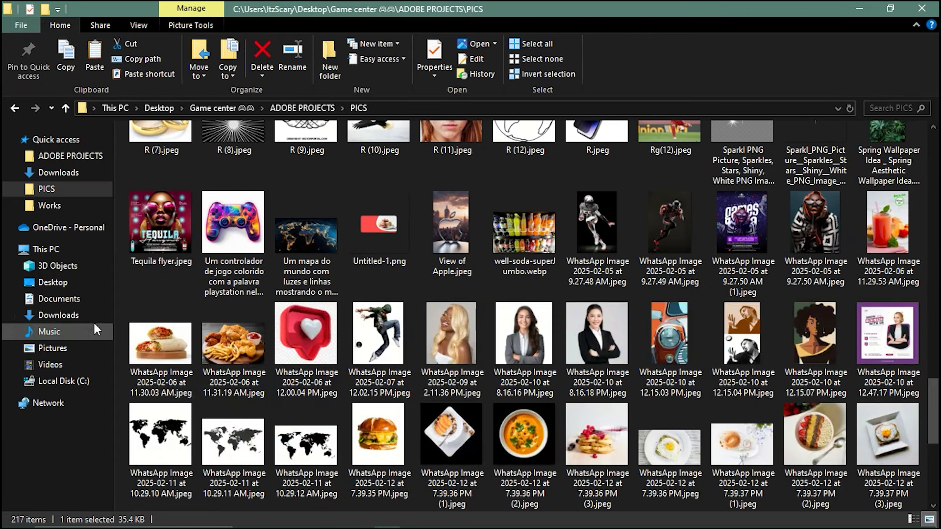
click(53, 347)
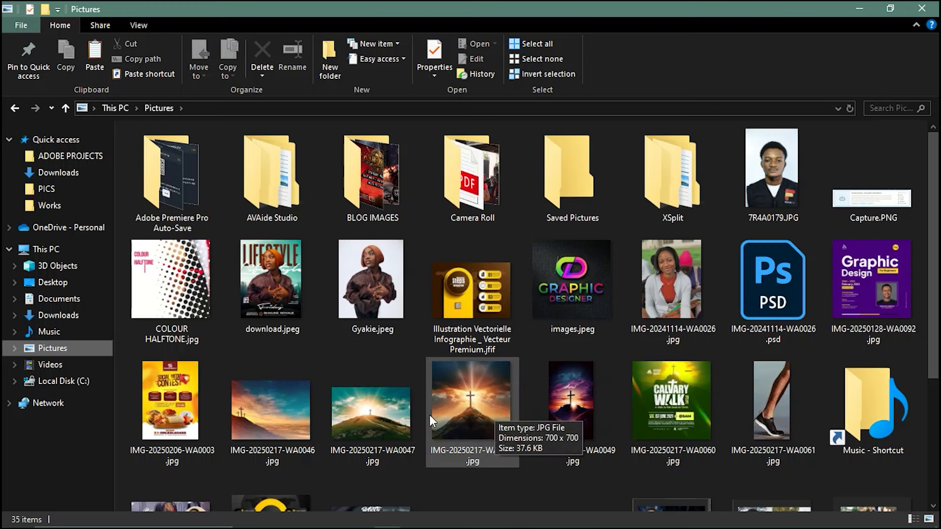
drag(469, 392, 353, 353)
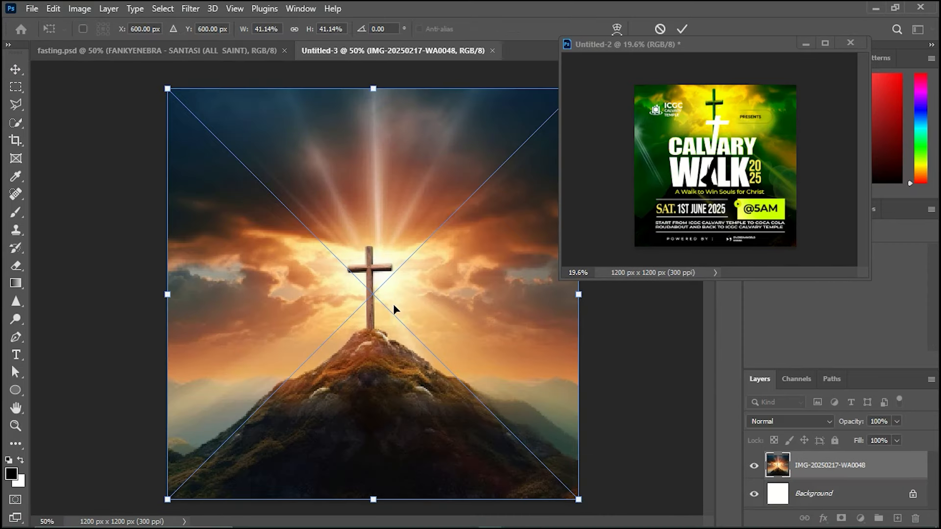
Step: Stretch the placed cross image upward beyond the canvas to about 64% height, keeping its width, and apply the transformation
scroll(396, 307, down, 5)
scroll(376, 260, down, 2)
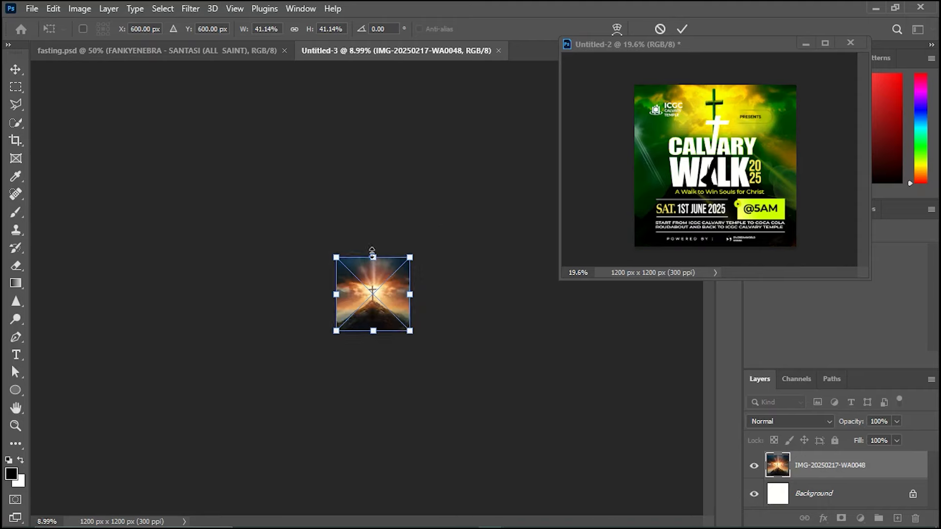
drag(374, 257, 375, 216)
scroll(369, 274, up, 2)
scroll(368, 276, up, 2)
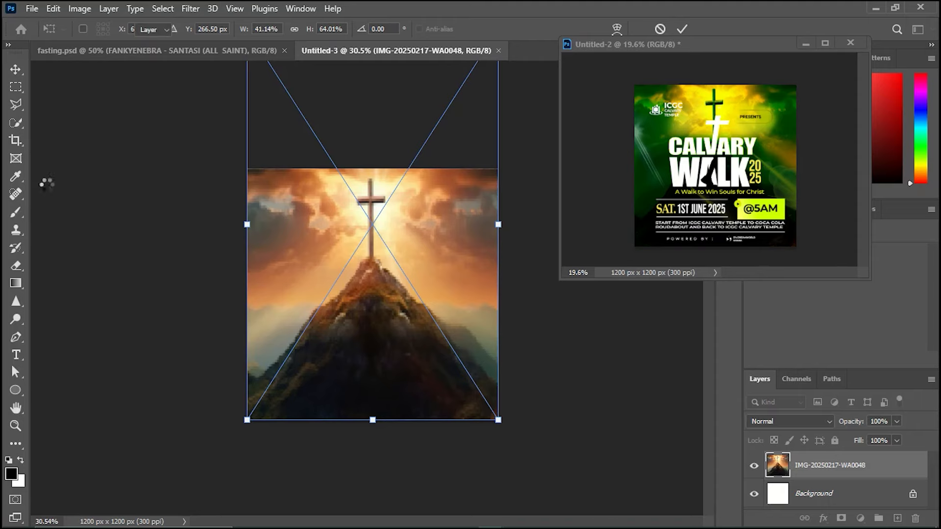
key(Return)
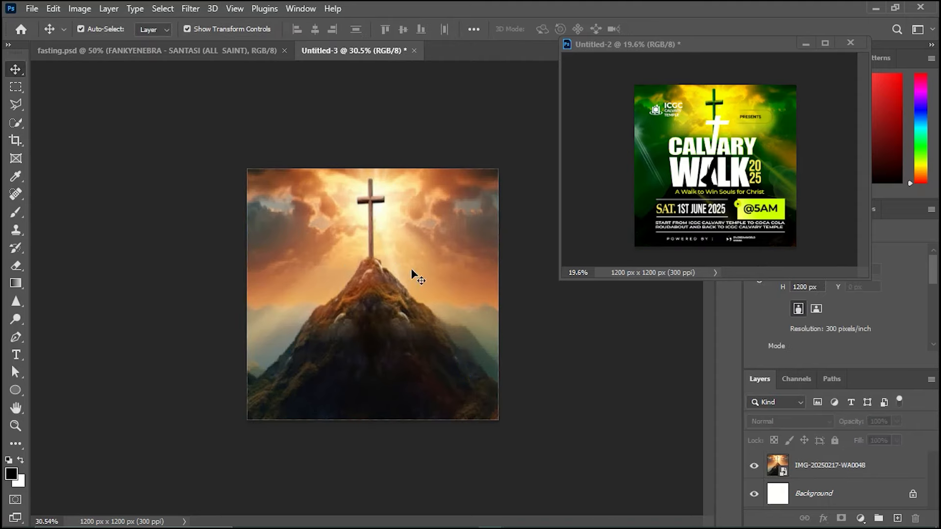
scroll(427, 274, up, 1)
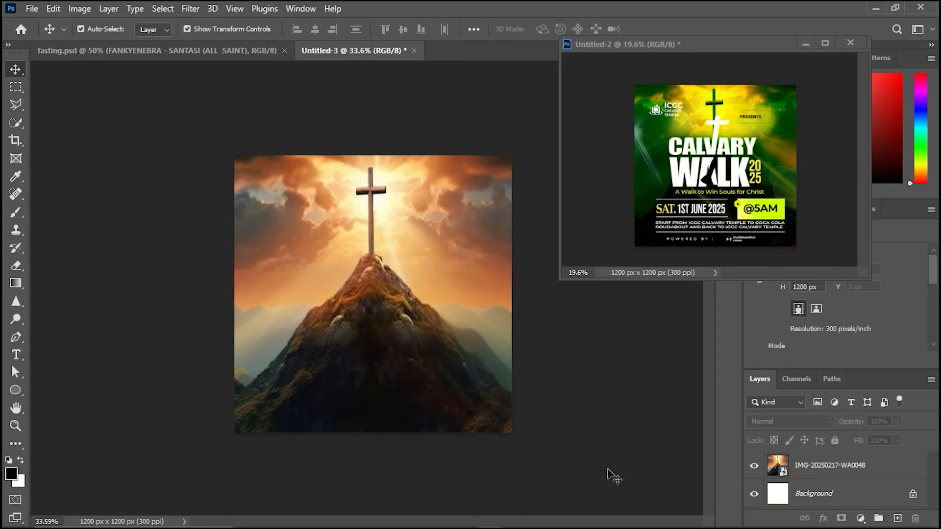
Step: Add a new layer above the image and give the Gradient tool's starting color stop the green 37a710
click(897, 518)
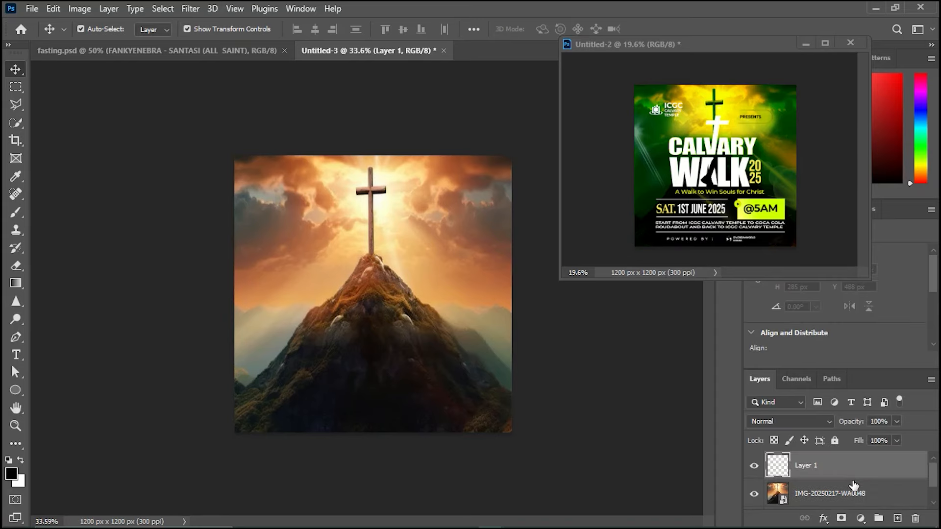
click(16, 284)
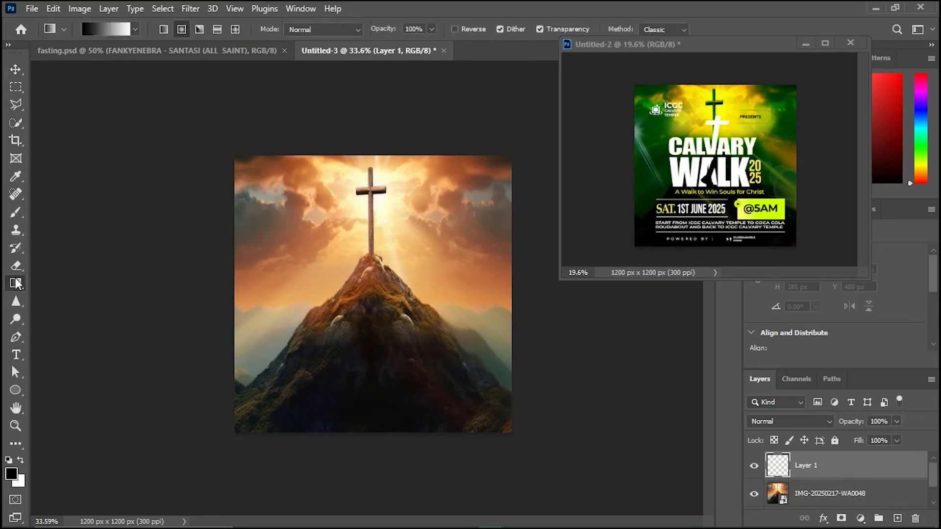
click(107, 29)
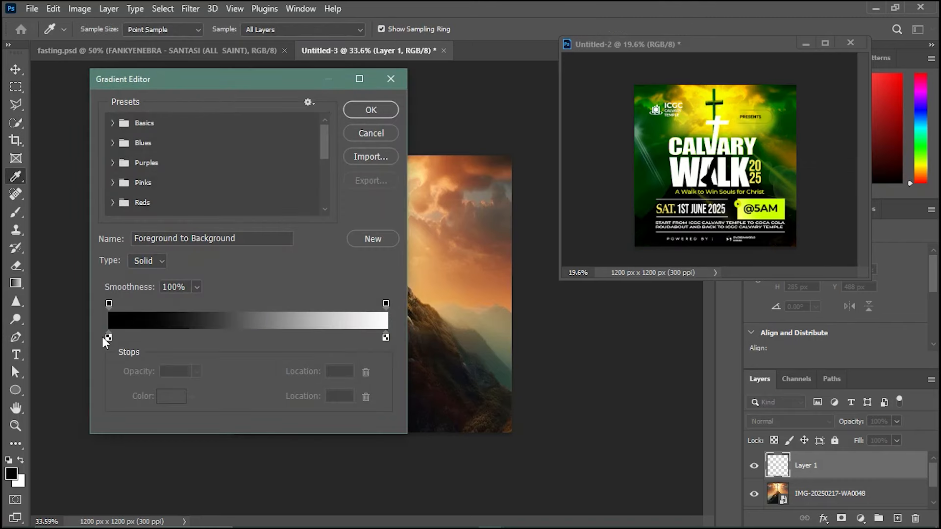
drag(254, 80, 254, 56)
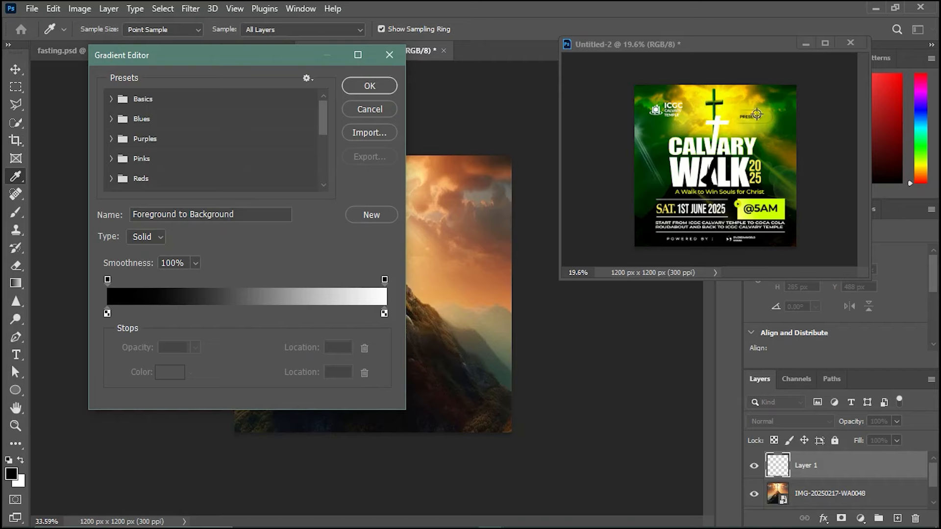
click(107, 314)
click(167, 371)
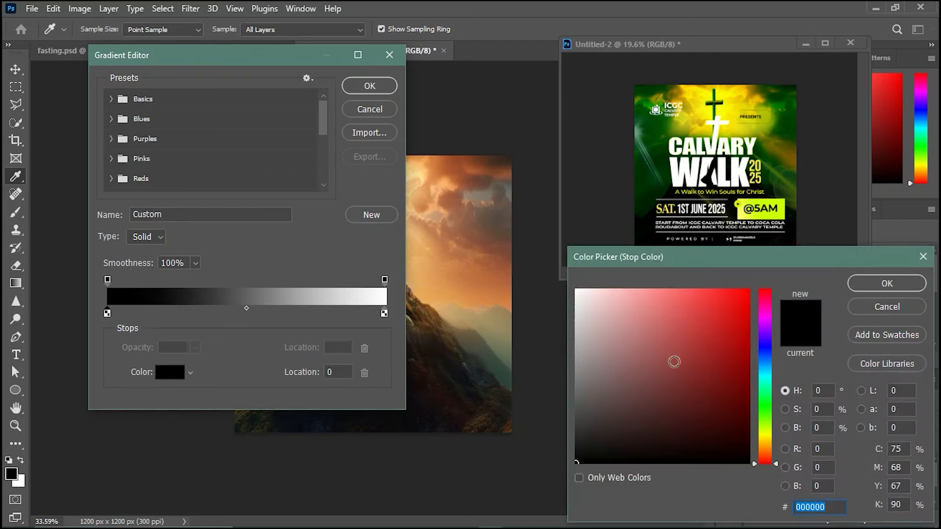
click(764, 414)
click(749, 295)
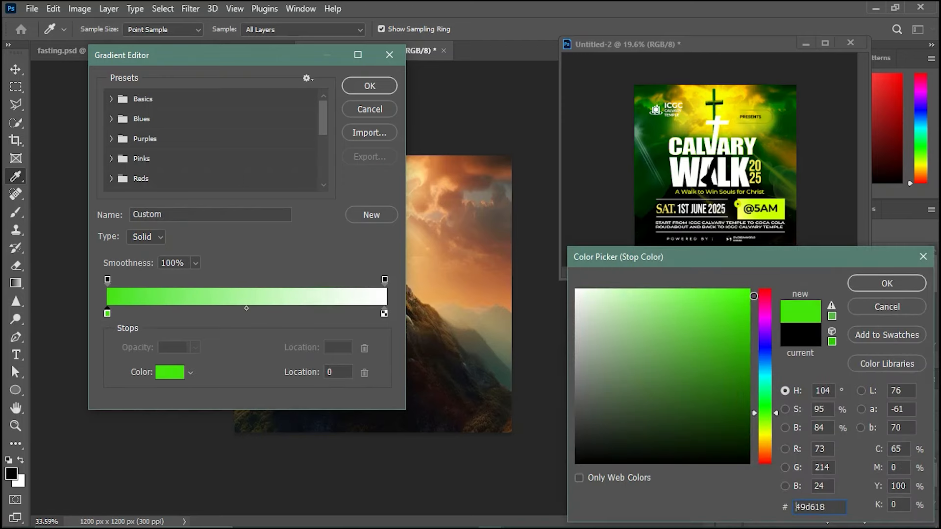
mouse_move(755, 301)
mouse_down()
mouse_move(749, 353)
mouse_move(746, 343)
mouse_move(739, 362)
mouse_move(733, 349)
mouse_up()
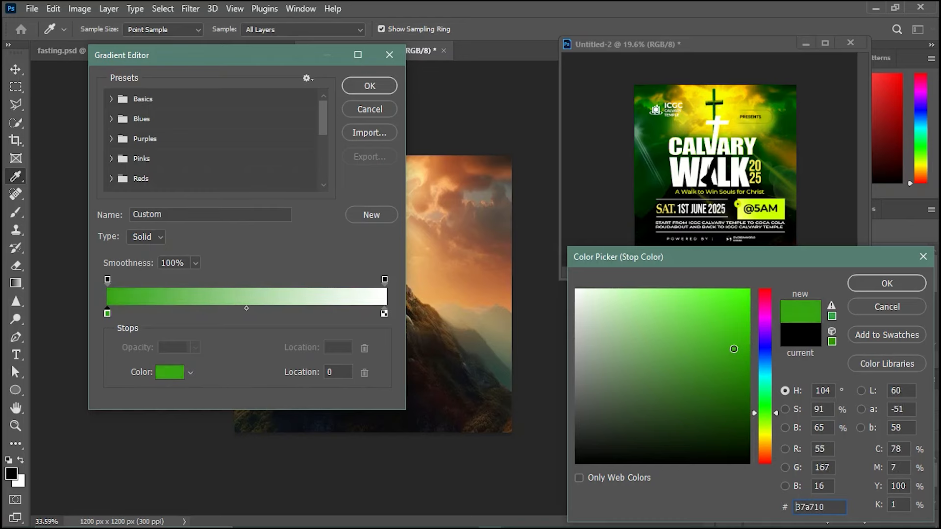
click(857, 285)
Step: Set the gradient's end color stop to yellow d4d23a and accept the green-to-yellow gradient
click(384, 313)
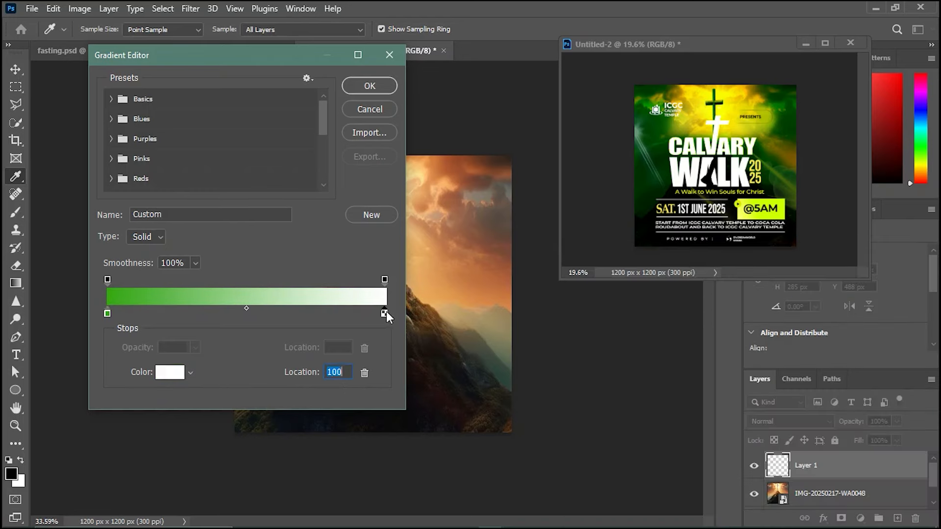
click(178, 375)
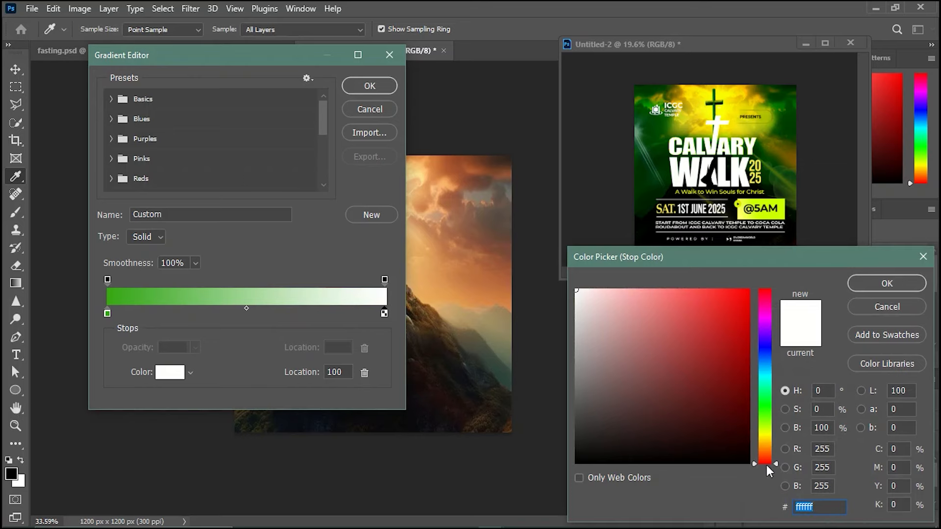
click(762, 435)
mouse_move(715, 314)
mouse_down()
mouse_move(750, 300)
mouse_move(748, 316)
mouse_move(710, 309)
mouse_move(702, 319)
mouse_up()
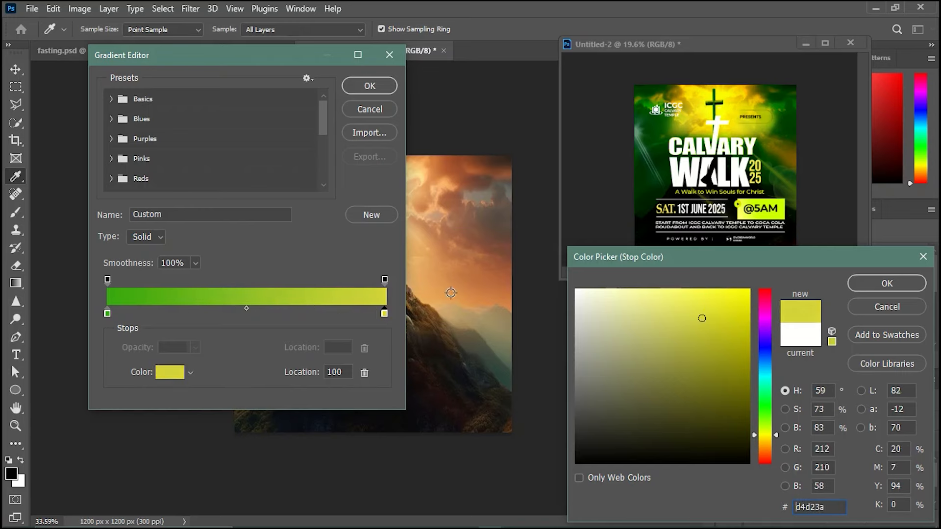
click(887, 283)
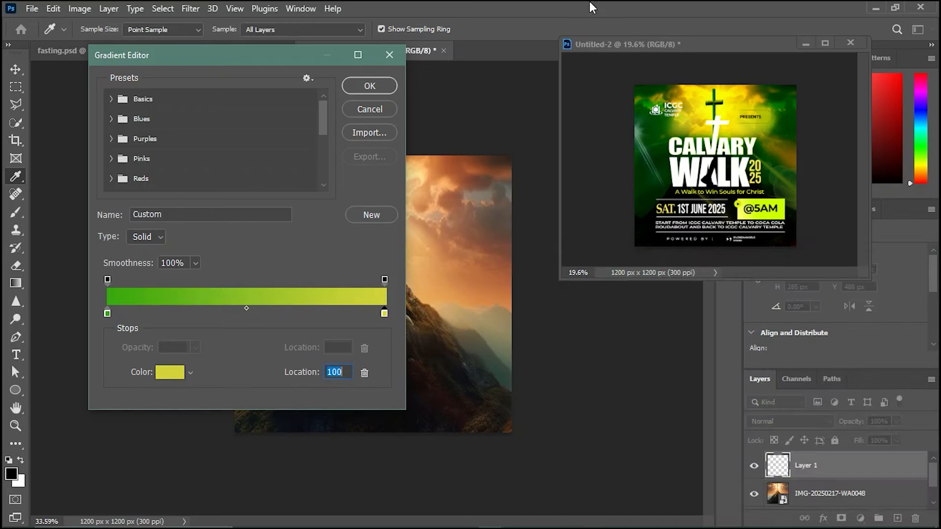
click(389, 86)
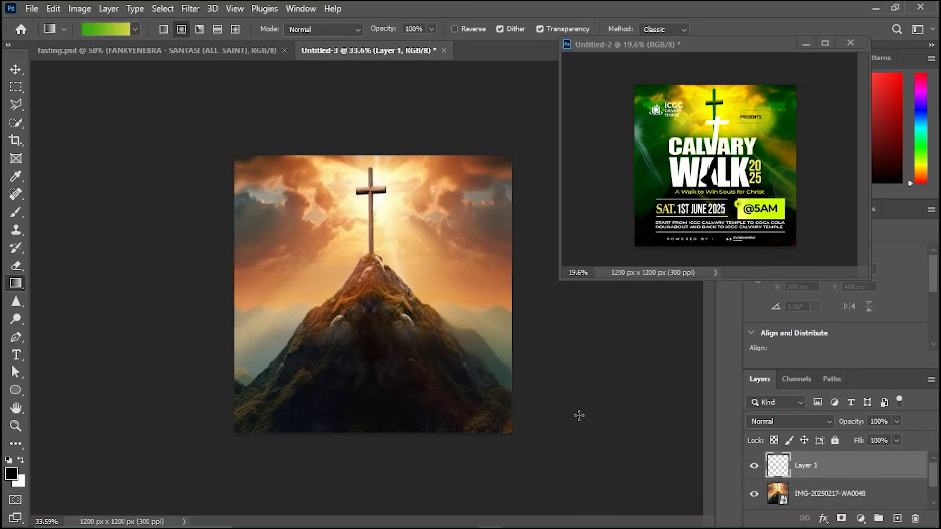
Step: Fill the new layer with a radial gradient drawn diagonally across the canvas and set its blend mode to Color Burn
drag(222, 146, 534, 454)
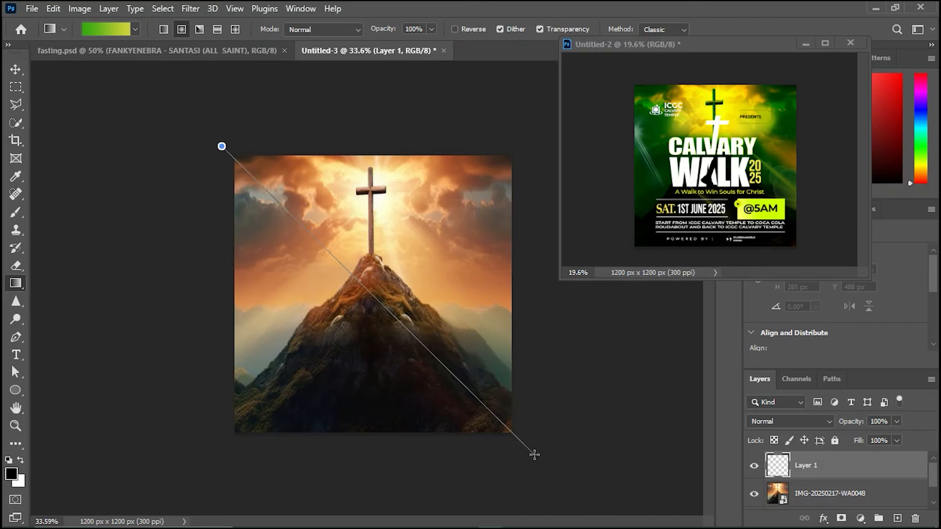
drag(534, 455, 534, 455)
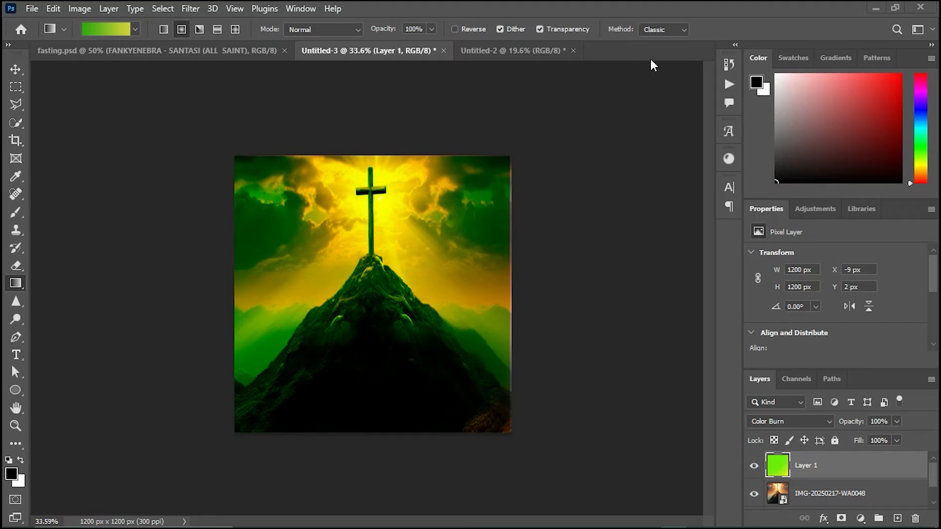
Step: Float the Untitled-2 reference flyer beside the canvas again and return to Untitled-3 with no layer selected
drag(557, 49, 558, 103)
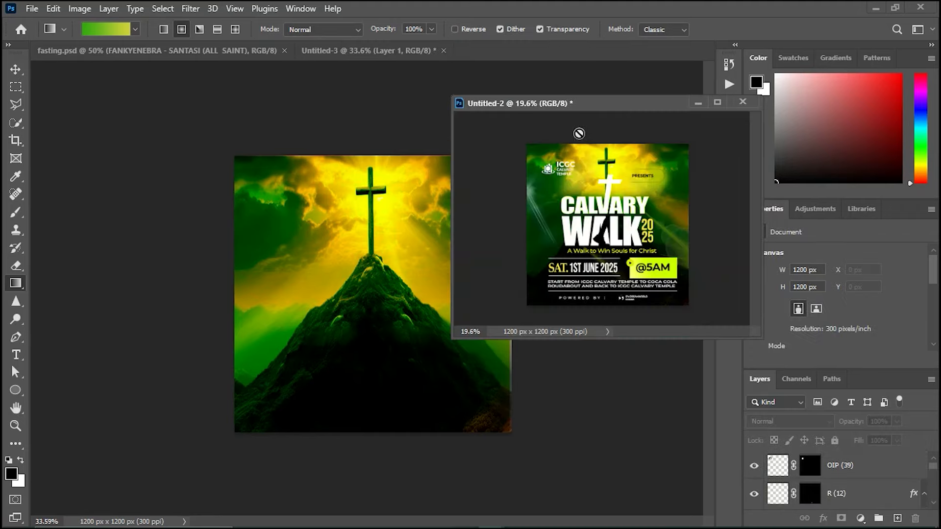
click(628, 84)
drag(607, 102, 746, 83)
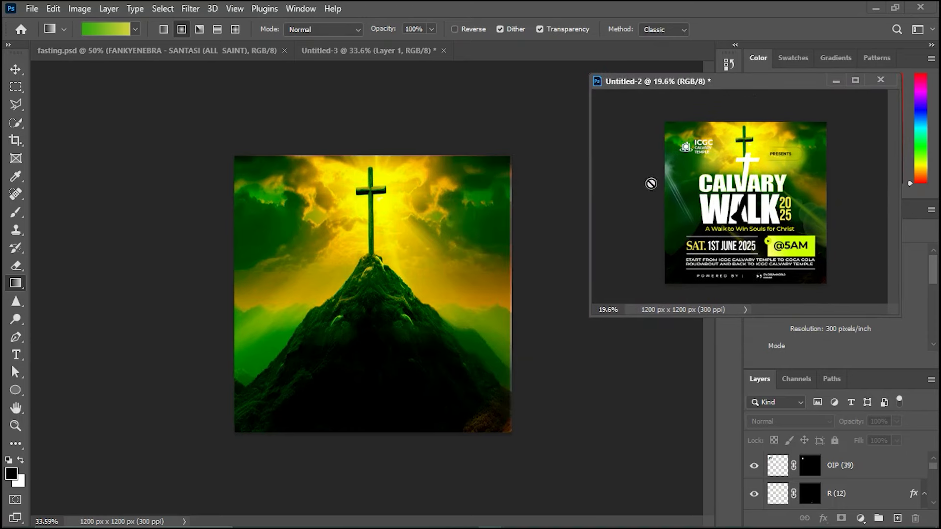
key(v)
click(399, 314)
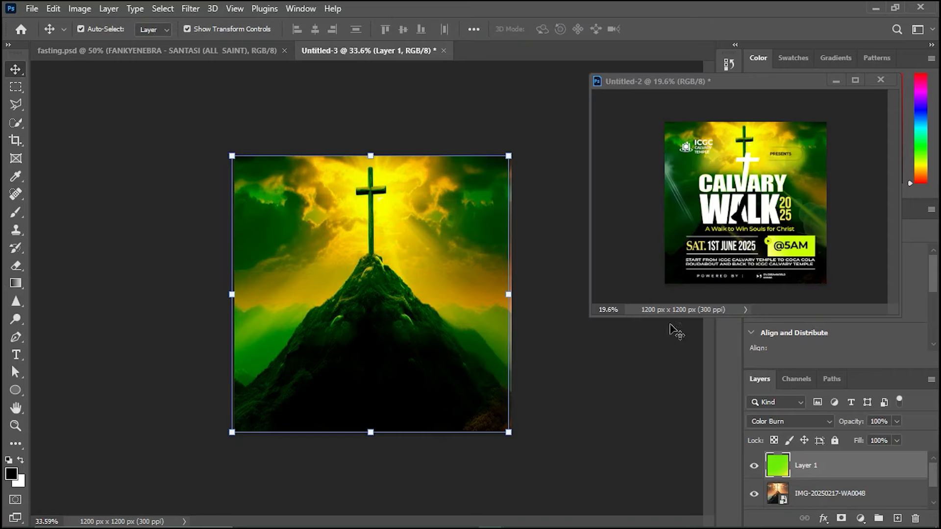
click(652, 403)
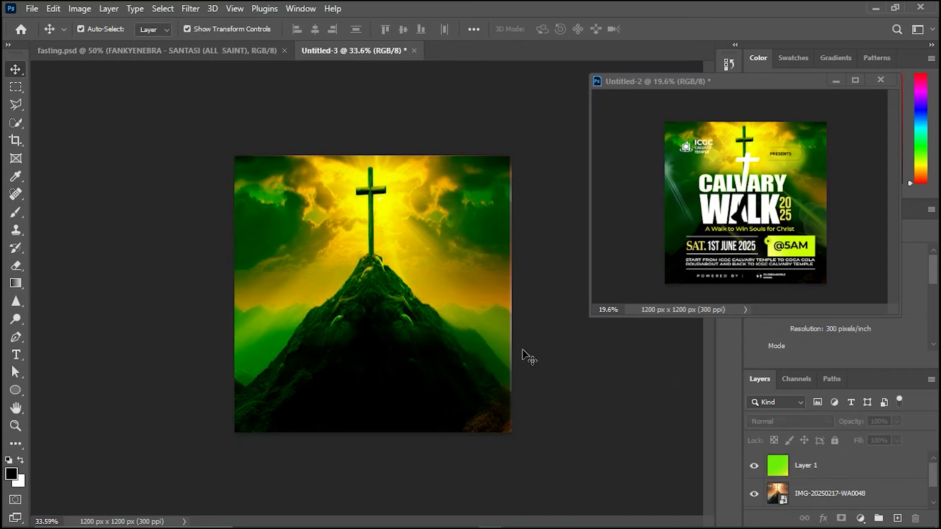
Step: Add white point text reading CALVARY across the middle of the canvas in Montserrat Medium at 95.01 pt
key(t)
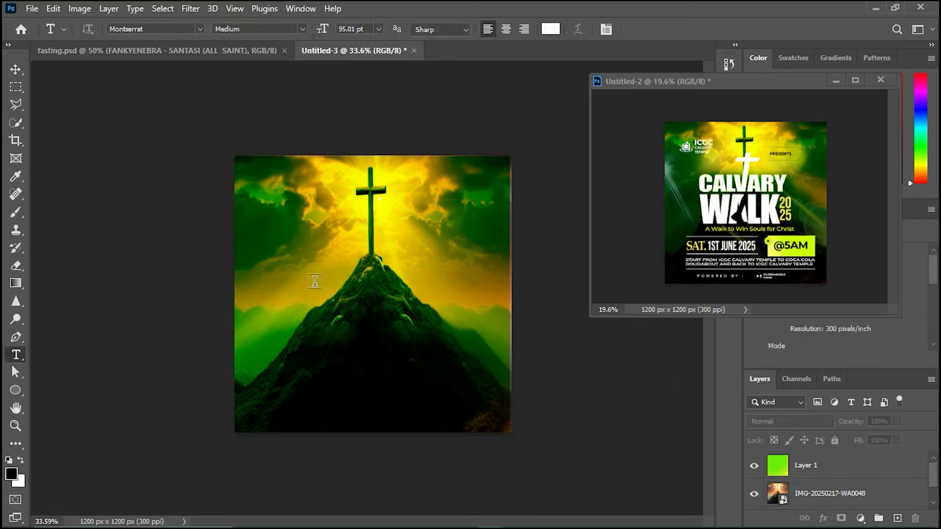
click(306, 281)
text(CALV)
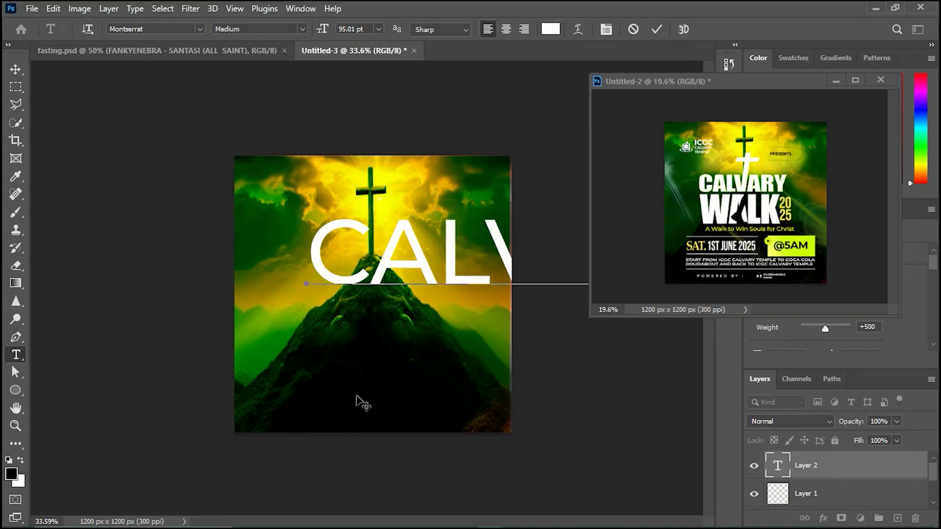
click(657, 29)
key(v)
Step: Scale the CALVARY text down to about half the canvas width and place it over the mountain peak, moving the reference flyer aside
drag(450, 258, 261, 256)
scroll(294, 255, down, 5)
drag(482, 238, 407, 256)
drag(348, 268, 380, 273)
drag(692, 83, 736, 264)
key(ctrl+t)
mouse_move(485, 245)
mouse_down()
mouse_move(420, 210)
mouse_move(431, 242)
mouse_move(451, 231)
mouse_move(424, 275)
mouse_move(470, 254)
mouse_up()
scroll(424, 275, up, 6)
drag(425, 261, 401, 254)
Step: Accept the scaling and change the CALVARY text's font to Impact
click(729, 188)
click(681, 29)
click(645, 208)
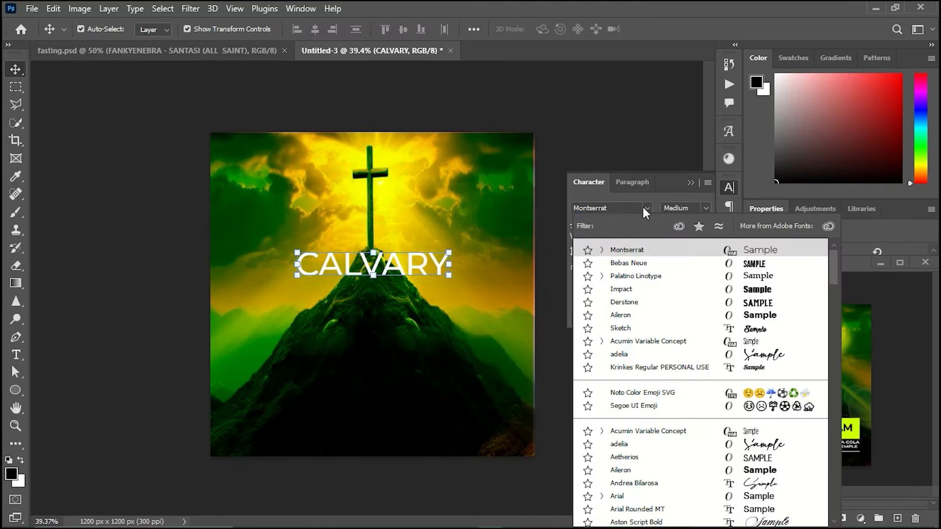
click(631, 290)
click(689, 182)
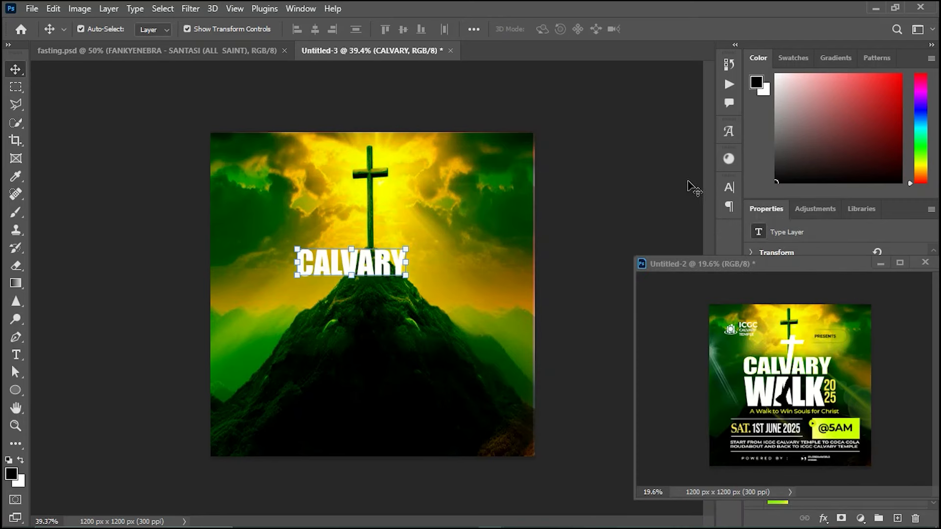
Step: Stretch the CALVARY text to about 136% width and 125% height, enlarge it slightly more around its center, and accept the transform
drag(405, 265, 442, 258)
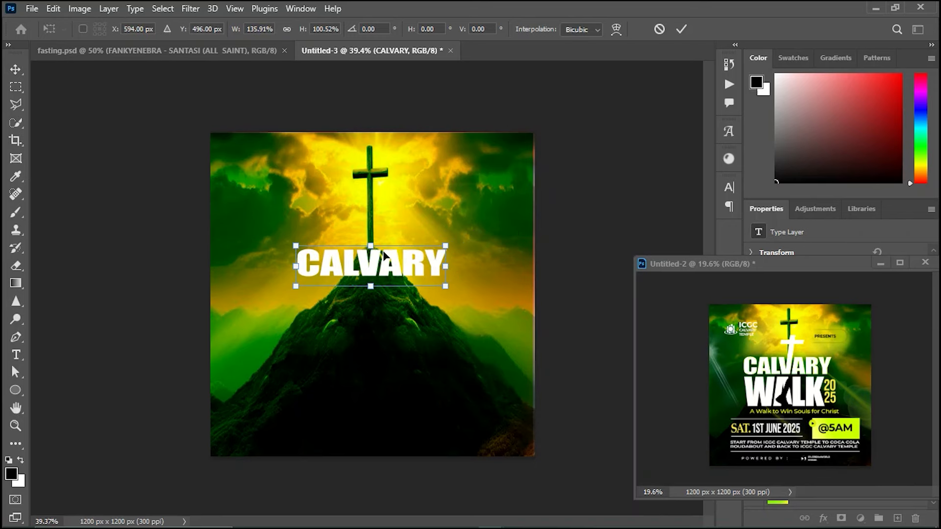
drag(373, 245, 371, 236)
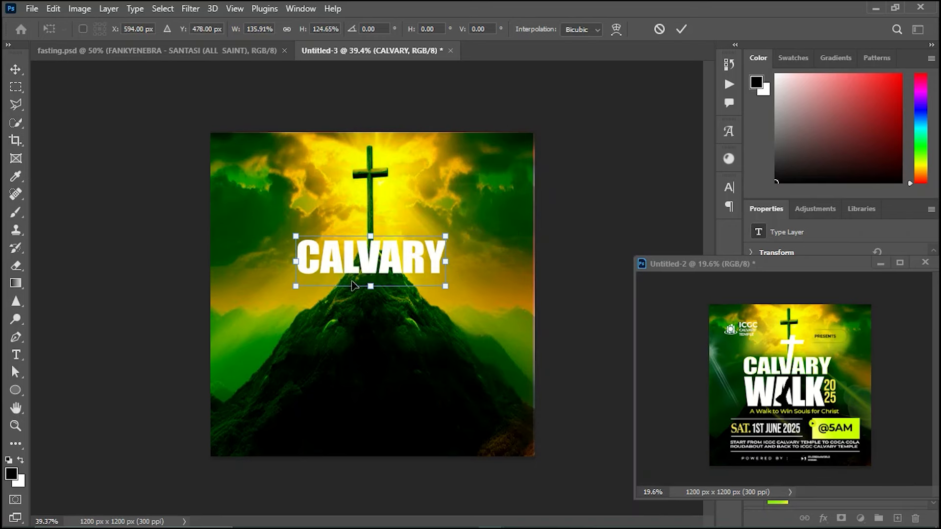
drag(444, 235, 453, 234)
click(681, 30)
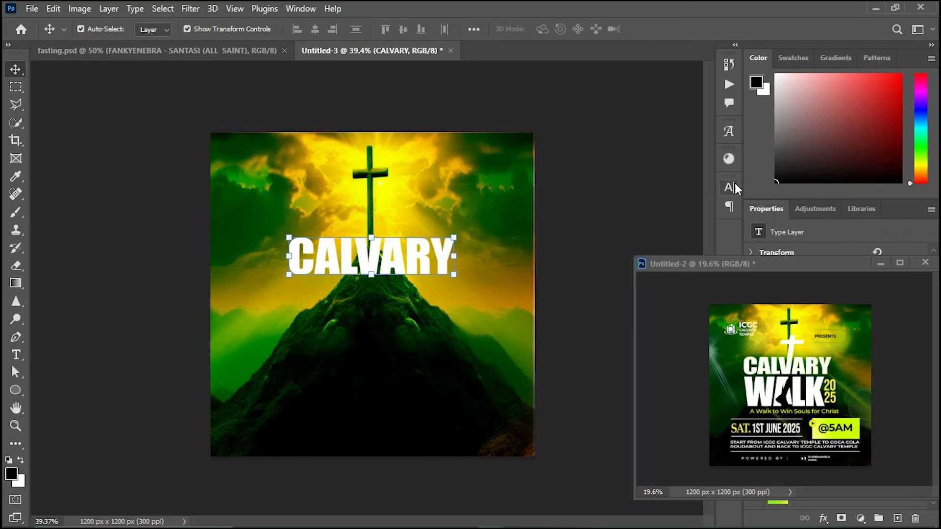
Step: Move the reference flyer off the layer list and convert the CALVARY text layer to a shape
drag(792, 263, 740, 60)
click(395, 256)
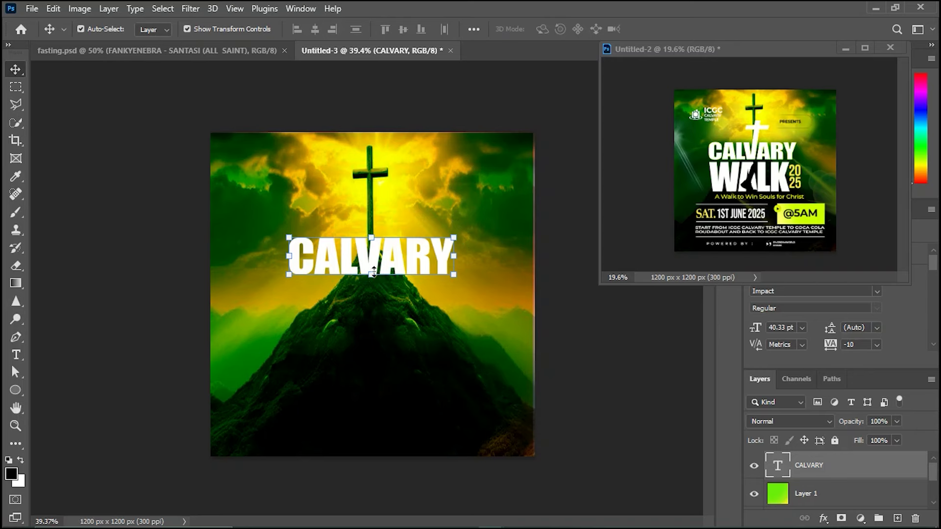
right_click(840, 471)
click(704, 271)
Step: Select the anchor points atop the V's right arm and raise them until the CALVARY shape is about 279 px high
key(a)
scroll(371, 265, up, 9)
drag(373, 214, 452, 143)
drag(382, 206, 448, 137)
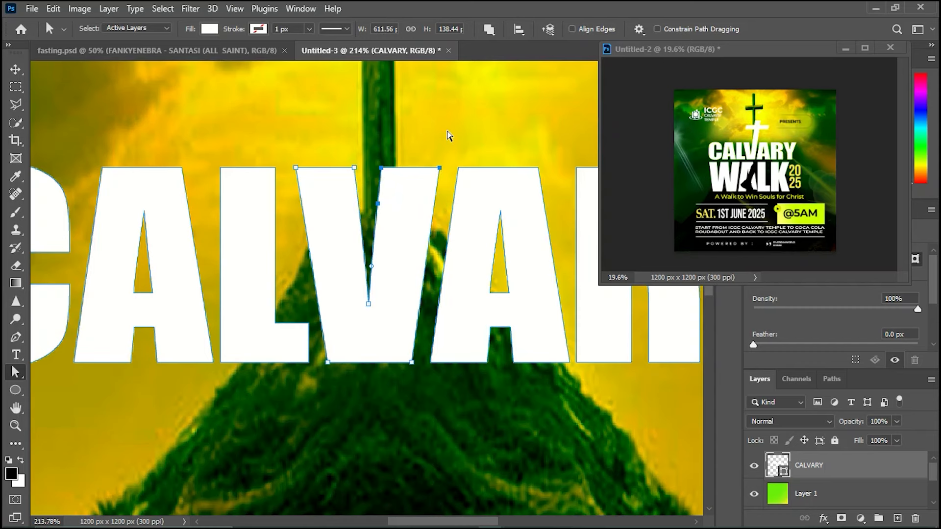
key(shift+Up)
key(shift+Up)
scroll(441, 176, down, 2)
scroll(441, 179, down, 3)
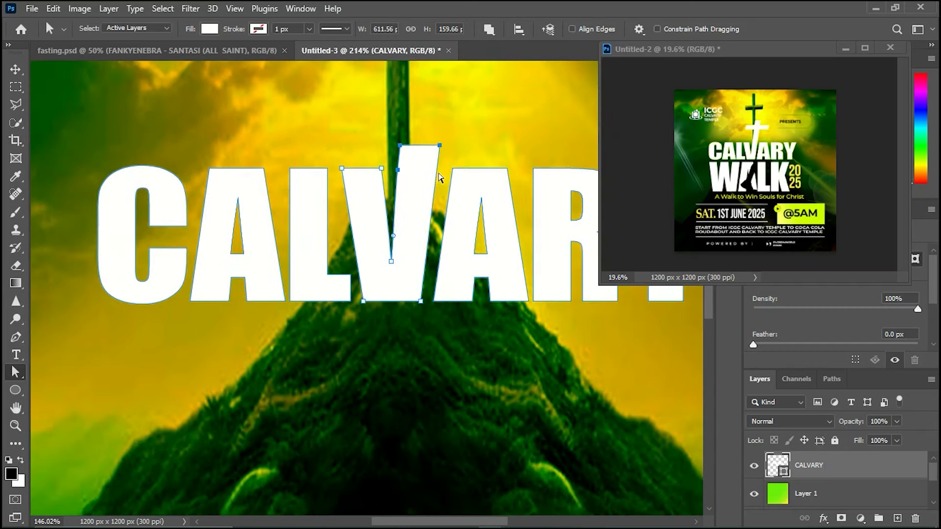
key(shift+Up)
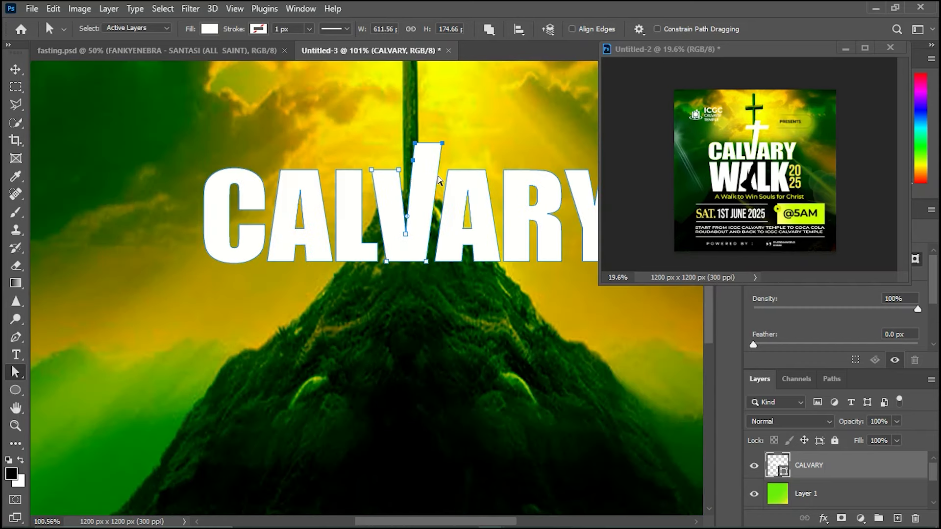
key(Up)
key(Up)
key(Up)
key(Up)
key(Up)
key(Up)
key(Up)
key(Up)
key(Up)
key(Up)
key(Up)
key(Up)
key(Up)
key(Up)
key(Up)
key(Up)
key(Up)
key(Up)
key(Up)
key(Up)
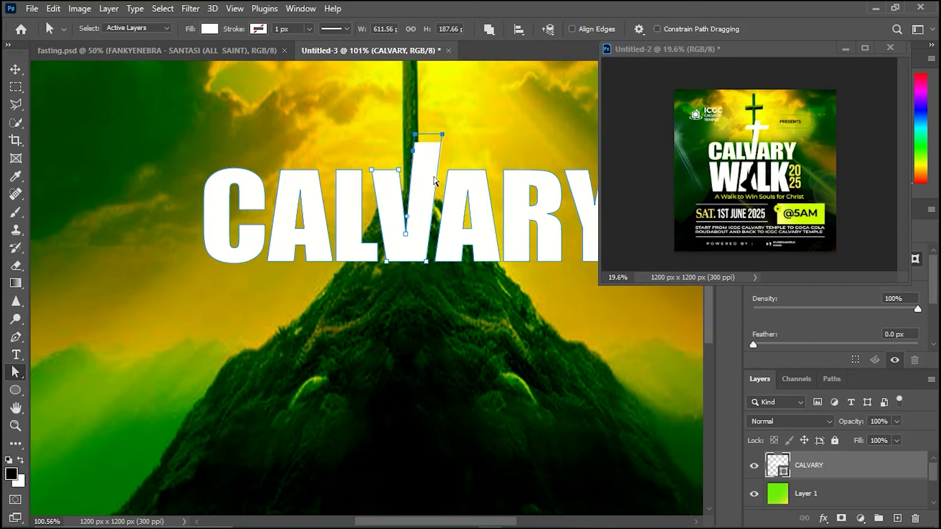
key(Up)
key(Up)
key(Up)
key(Up)
key(Up)
key(Up)
key(Up)
key(Up)
key(Up)
key(Up)
key(Up)
key(Up)
key(Up)
key(Up)
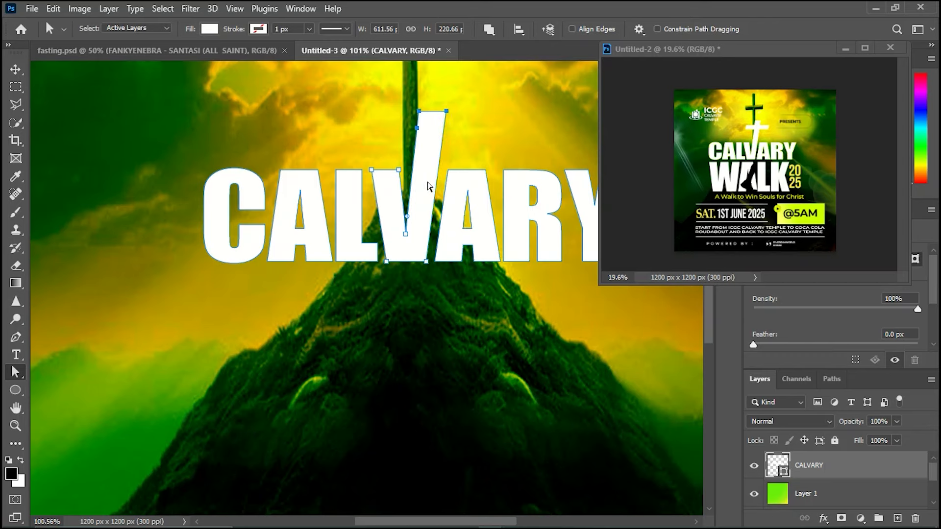
key(Up)
key(Up)
key(Up)
key(Up)
key(Up)
key(Up)
key(Up)
key(Up)
key(Up)
key(Up)
key(Up)
key(Up)
key(Up)
key(Up)
key(Up)
key(Up)
key(Up)
key(Up)
key(Up)
key(Up)
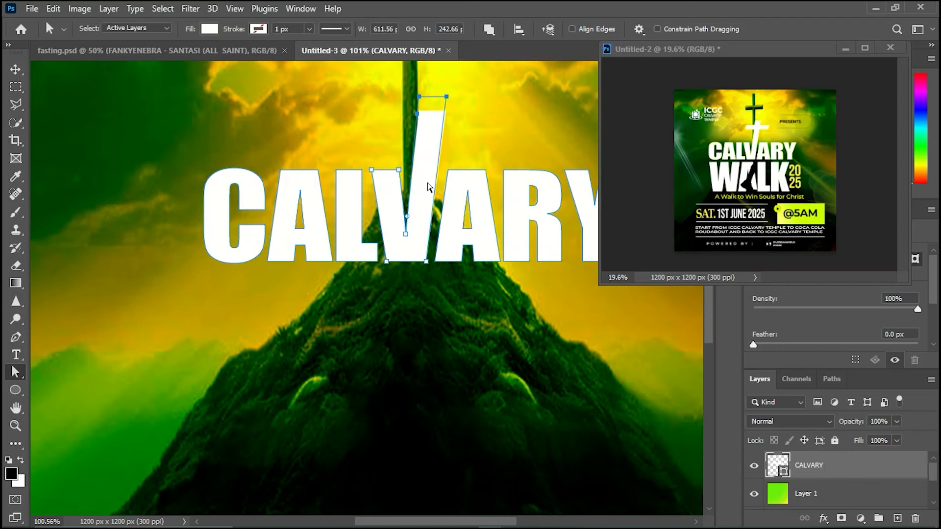
scroll(427, 189, down, 2)
scroll(428, 190, down, 1)
key(Up)
key(Up)
key(Up)
key(Up)
key(Up)
key(Up)
key(Up)
key(Up)
key(Up)
key(Up)
key(Up)
key(Up)
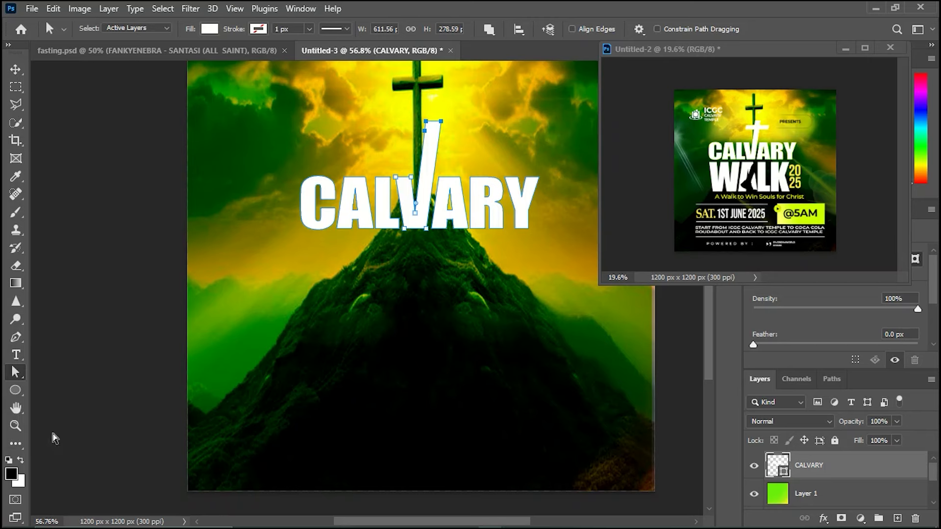
Step: Draw a white rectangle of 180 x 42 px across the upper part of the V's raised arm
key(v)
right_click(16, 397)
click(57, 392)
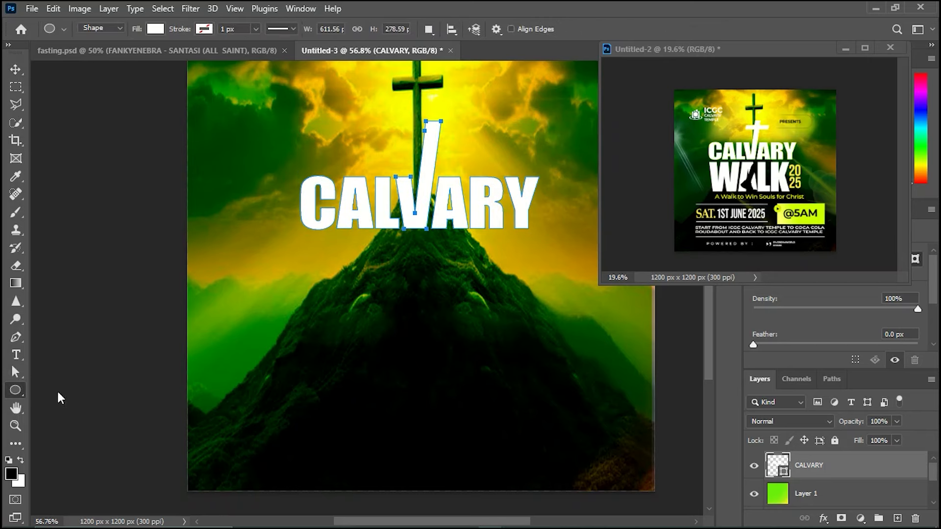
scroll(425, 192, up, 4)
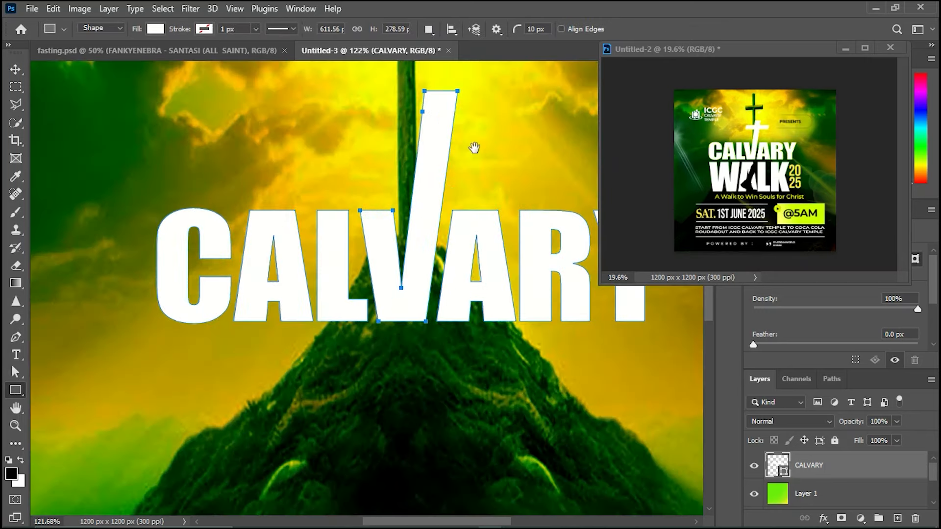
scroll(446, 260, up, 3)
drag(361, 217, 511, 252)
scroll(877, 353, down, 4)
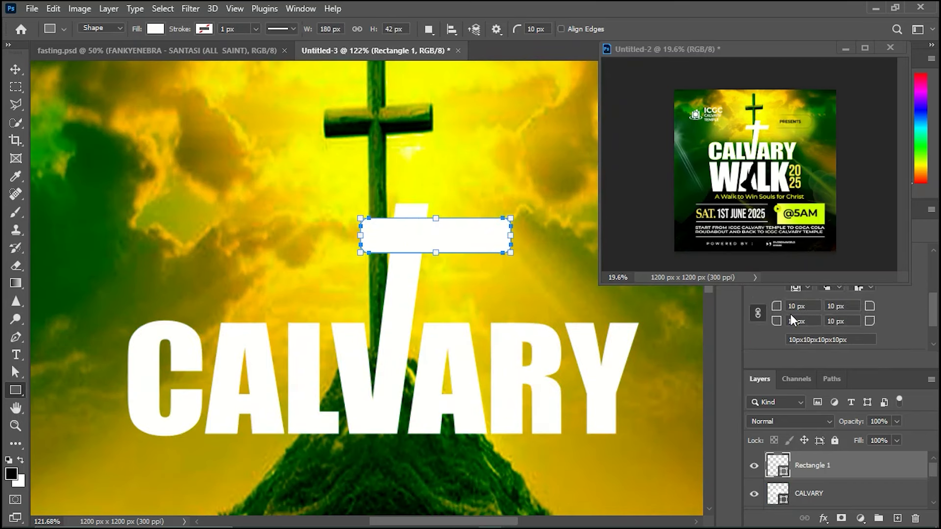
Step: Set the rectangle's corner radii to 0 px and center it on the V's raised arm as a crossbar
drag(779, 307, 516, 311)
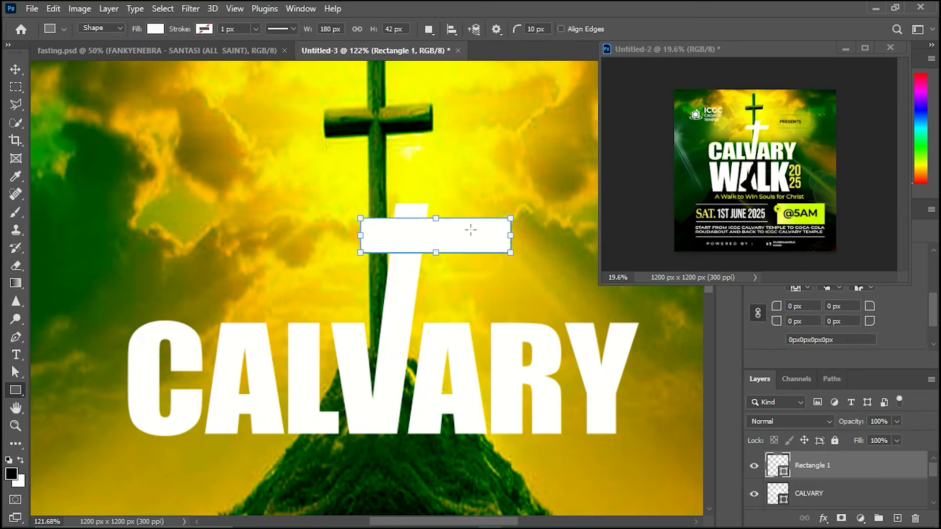
key(v)
drag(443, 233, 414, 239)
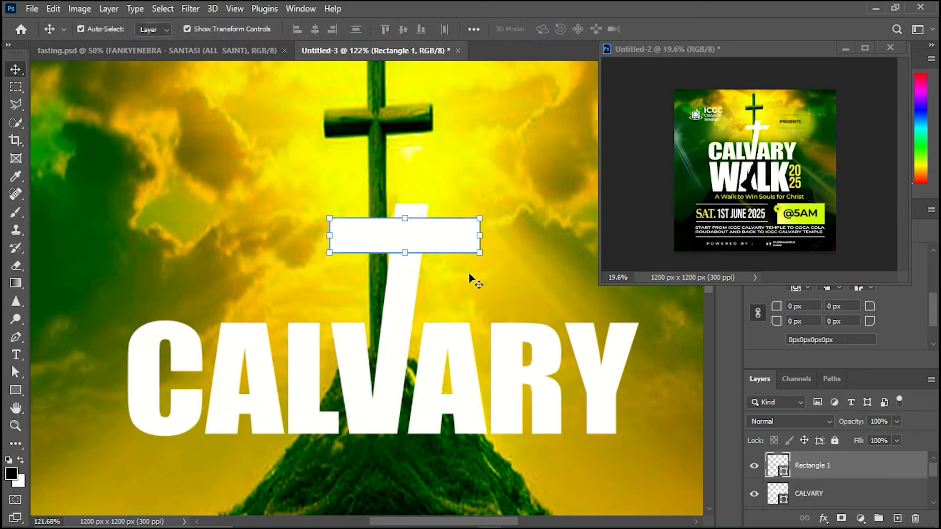
Step: Slant both ends of the crossbar parallel to the V's arm, leveling its lower edge against a new horizontal guide
drag(479, 253, 469, 252)
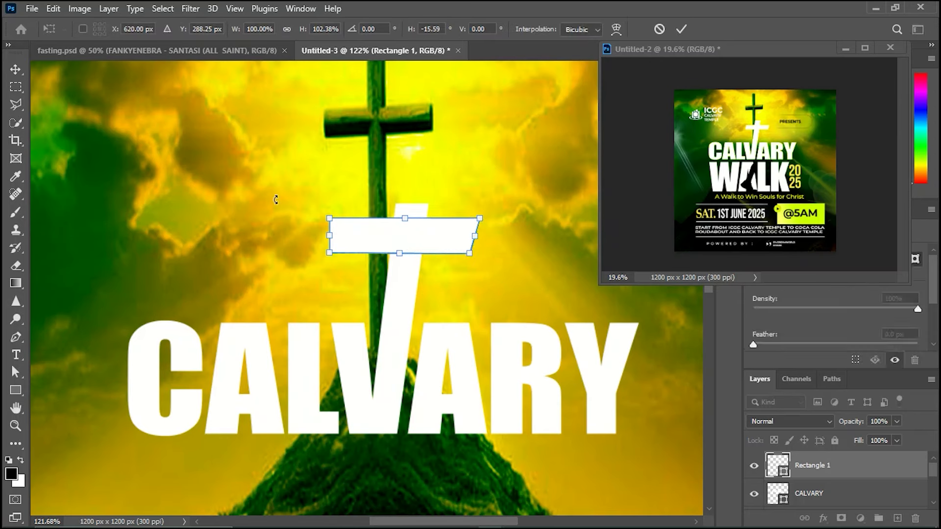
drag(300, 70, 329, 253)
scroll(456, 249, up, 10)
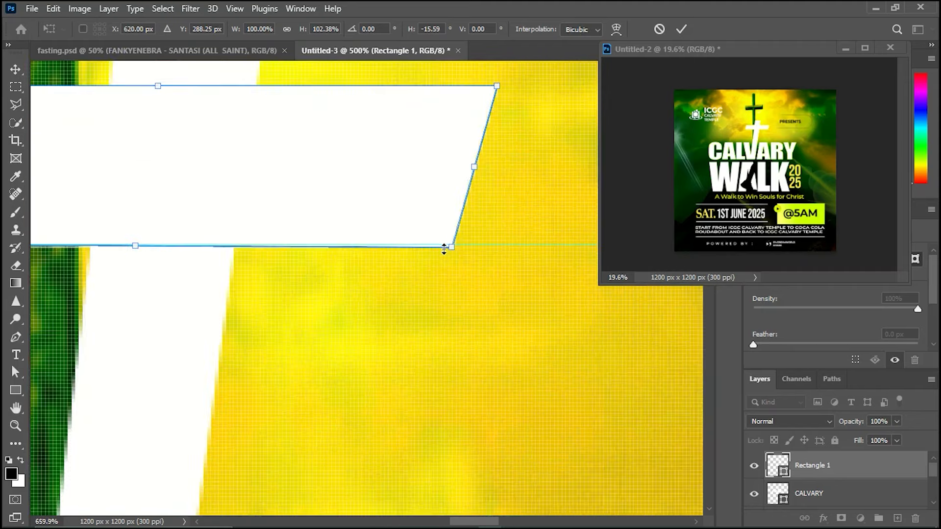
scroll(374, 260, down, 8)
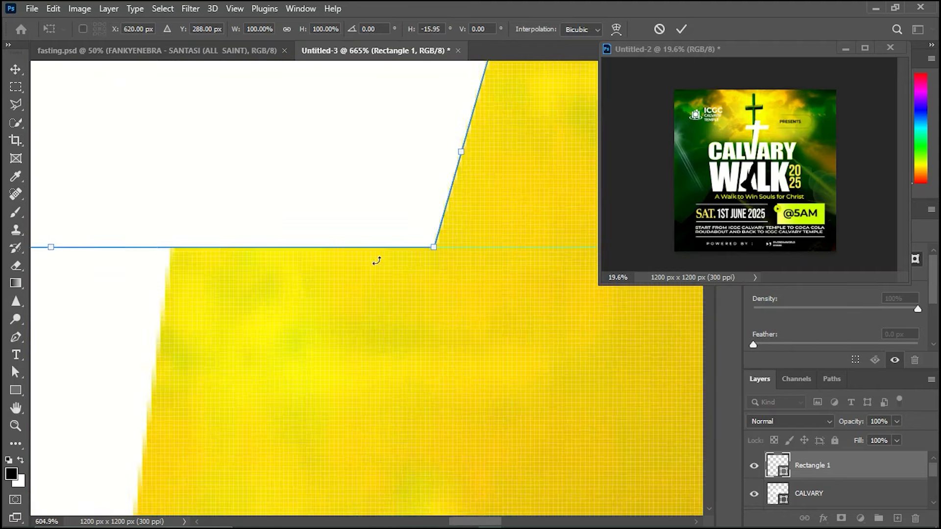
drag(126, 193, 126, 196)
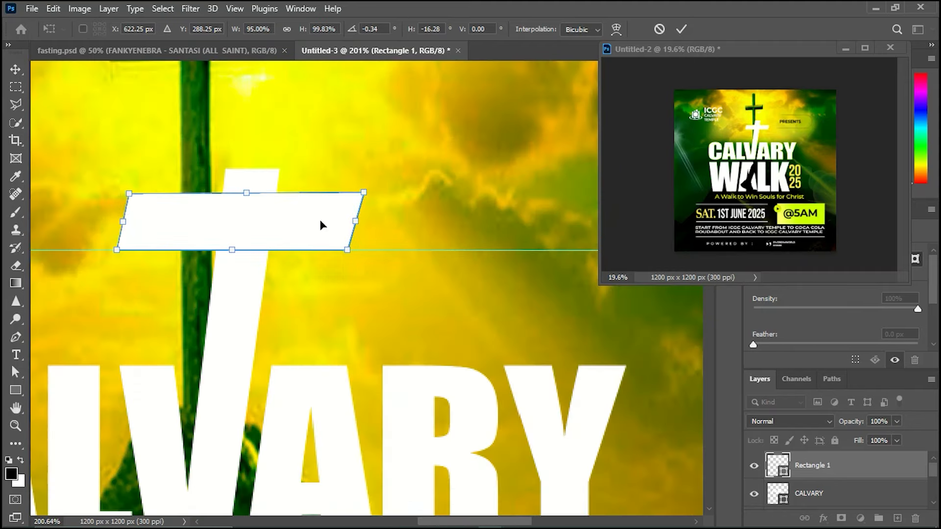
click(681, 29)
Step: Nudge the crossbar down and slightly right along the V's arm, and make it thinner by lowering its upper edge
scroll(262, 256, down, 2)
key(Down)
key(Down)
key(Down)
key(Down)
key(Down)
key(Down)
key(Down)
key(Down)
key(Down)
key(Down)
key(Down)
key(Down)
key(Down)
key(Down)
key(Down)
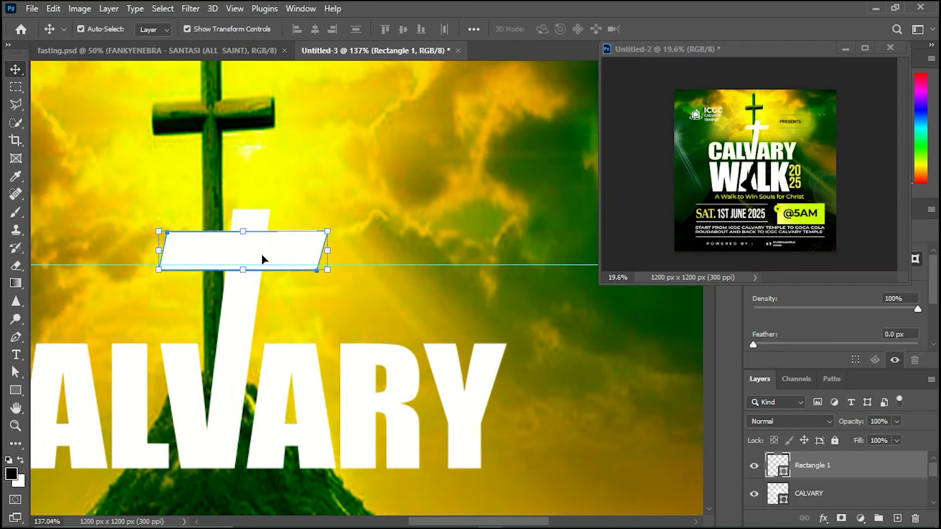
key(Down)
key(Down)
key(Right)
key(Right)
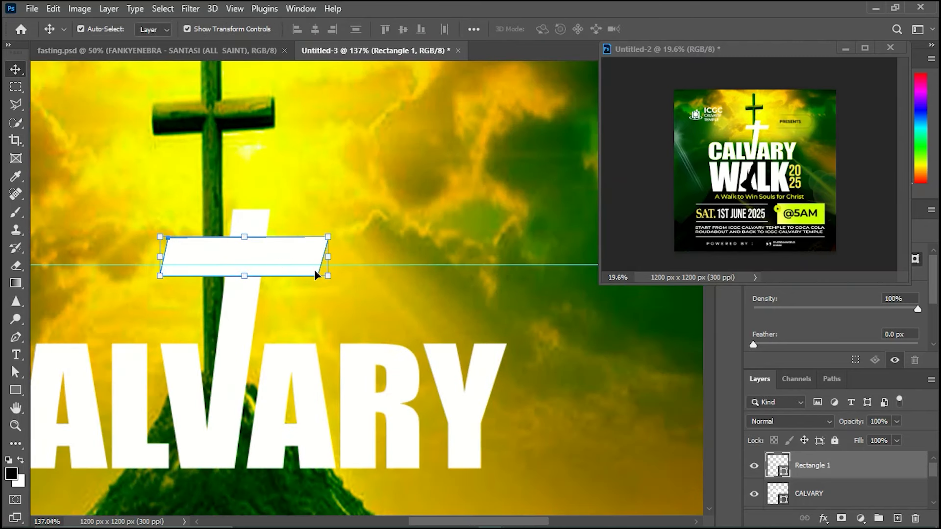
drag(245, 237, 245, 237)
click(685, 31)
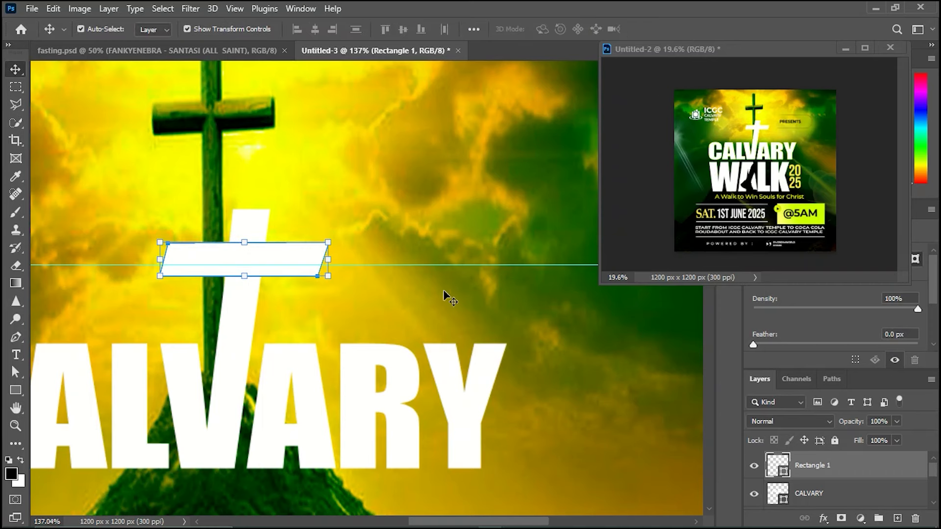
Step: Add the word WALK in white Impact above Layer 1 and scale it to 55.8 pt, left-aligned directly below CALVARY
scroll(445, 293, down, 5)
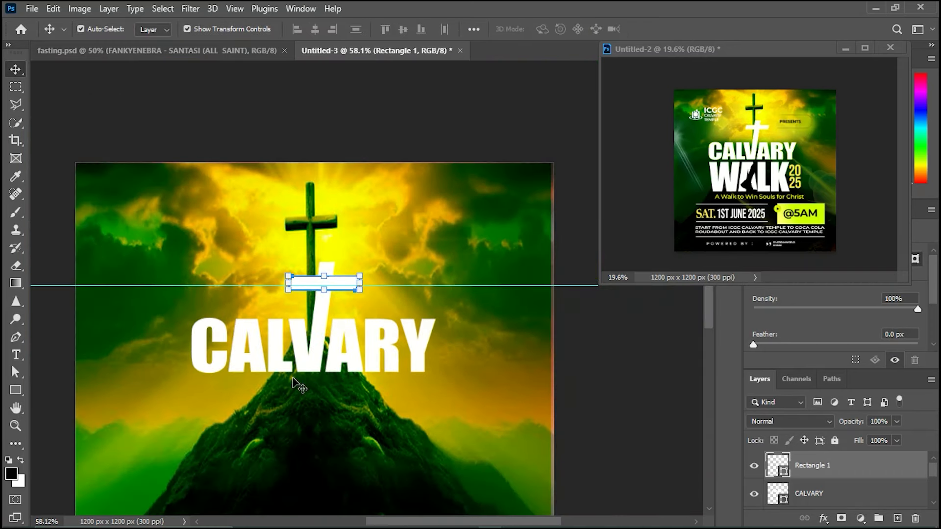
scroll(296, 384, up, 2)
drag(496, 244, 476, 76)
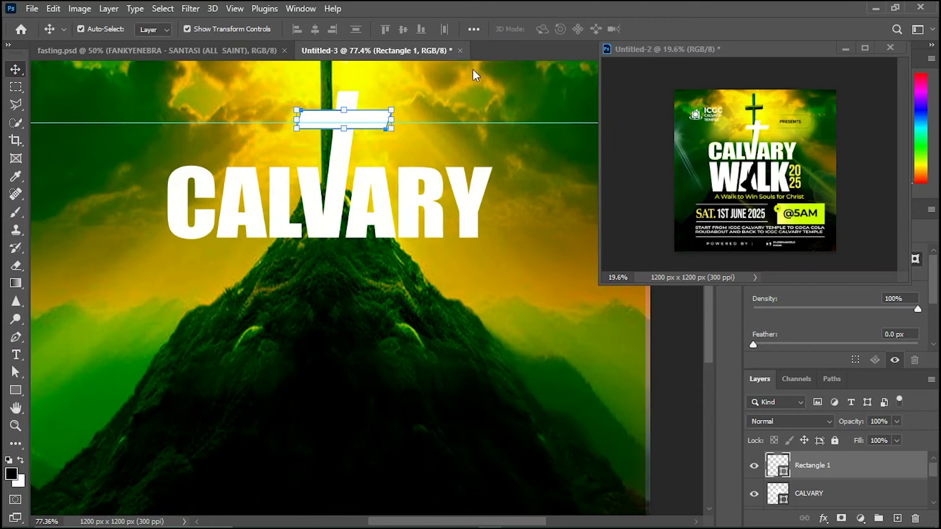
scroll(248, 356, down, 3)
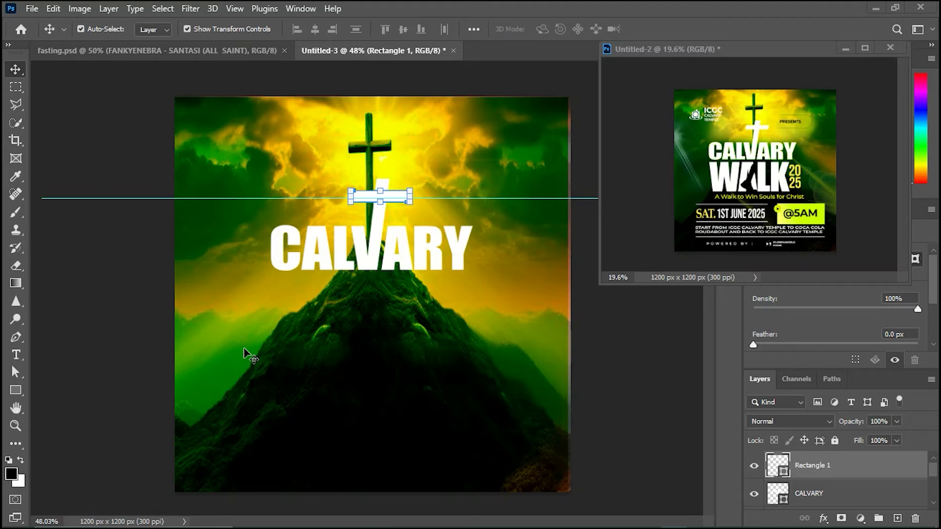
click(294, 322)
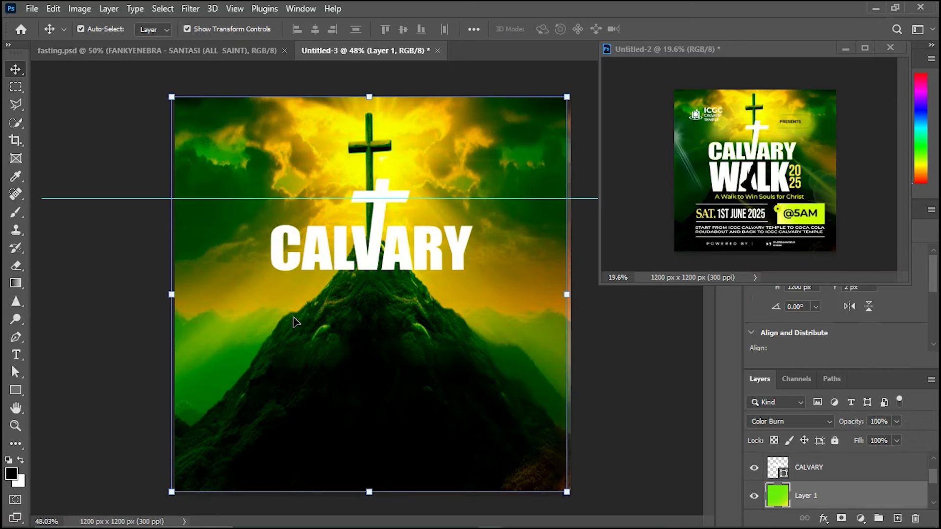
key(ctrl+v)
drag(319, 274, 383, 344)
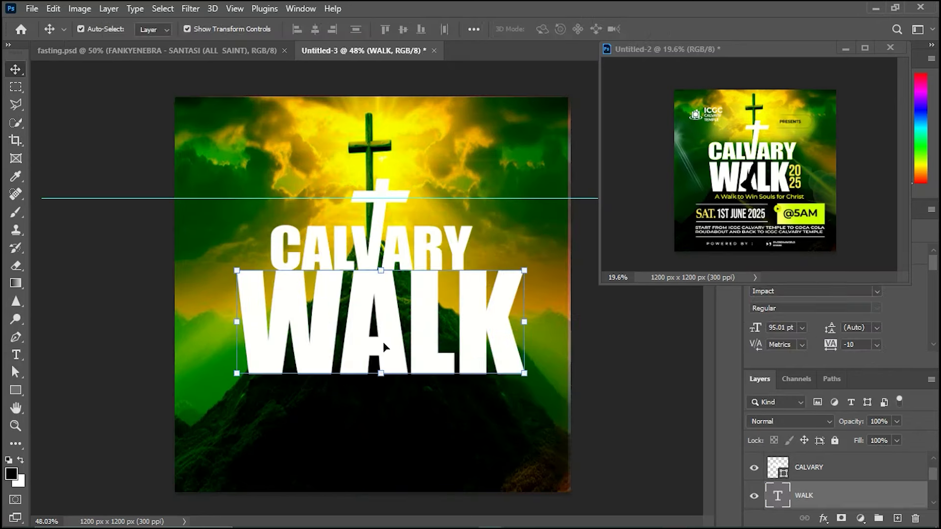
drag(524, 269, 405, 304)
key(Return)
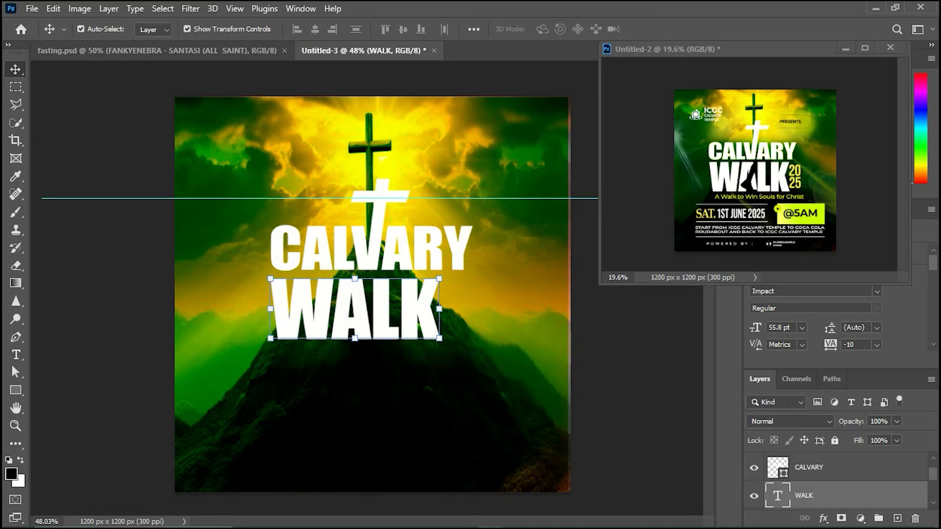
Step: Place the leg photo IMG-20250217-WA0061.jpg from the Pictures folder into the flyer, directly above the WALK text layer
click(387, 520)
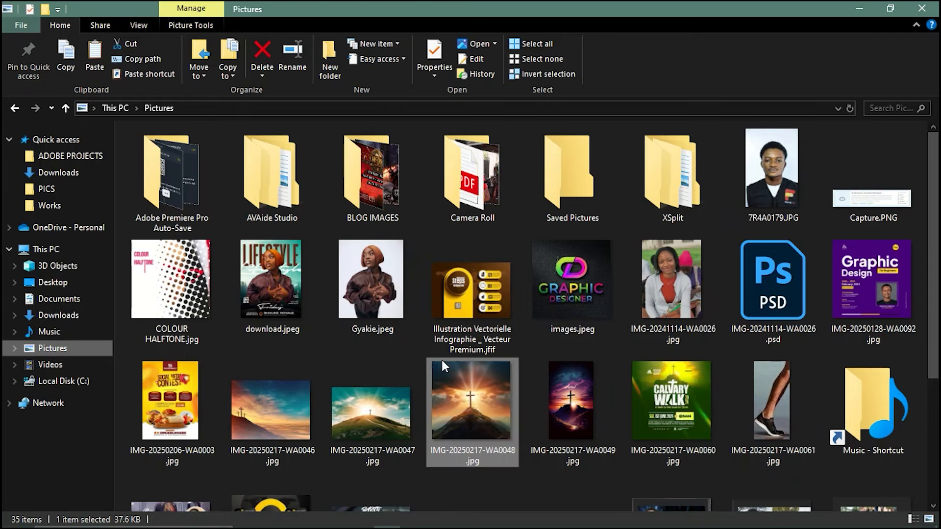
drag(787, 389, 367, 384)
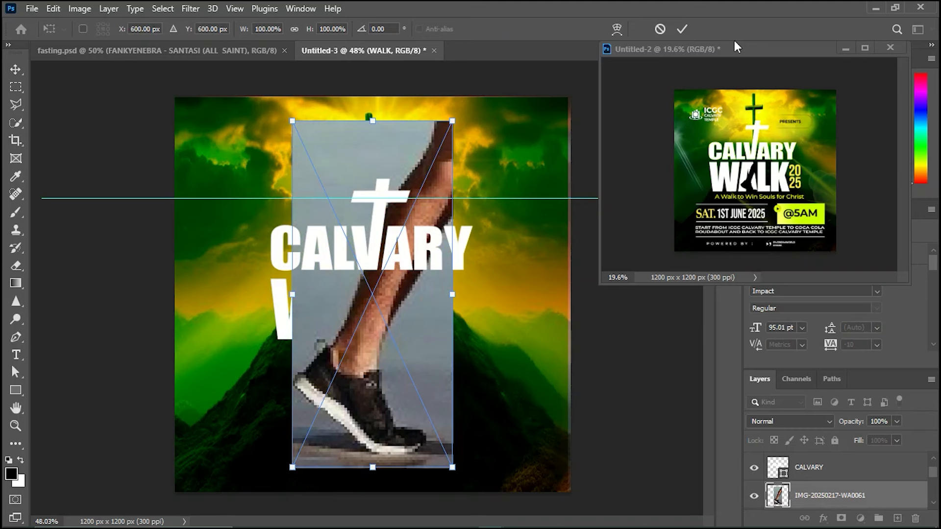
key(Return)
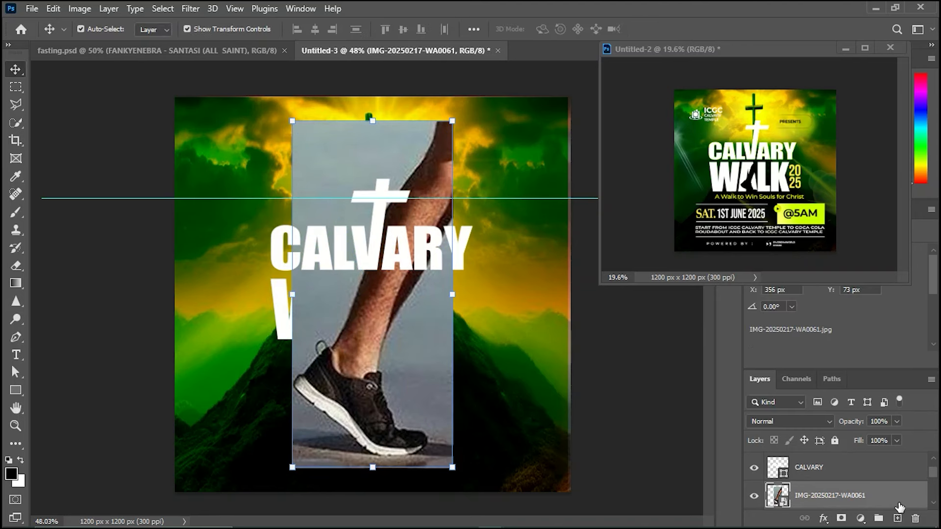
Step: Rasterize the leg photo's layer and remove its background so only the leg and shoe are kept
right_click(880, 497)
click(750, 289)
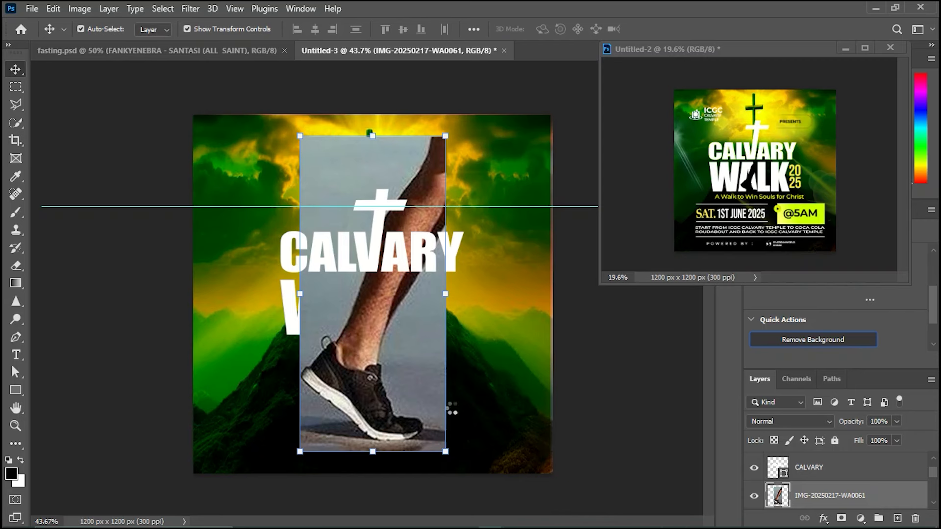
click(910, 498)
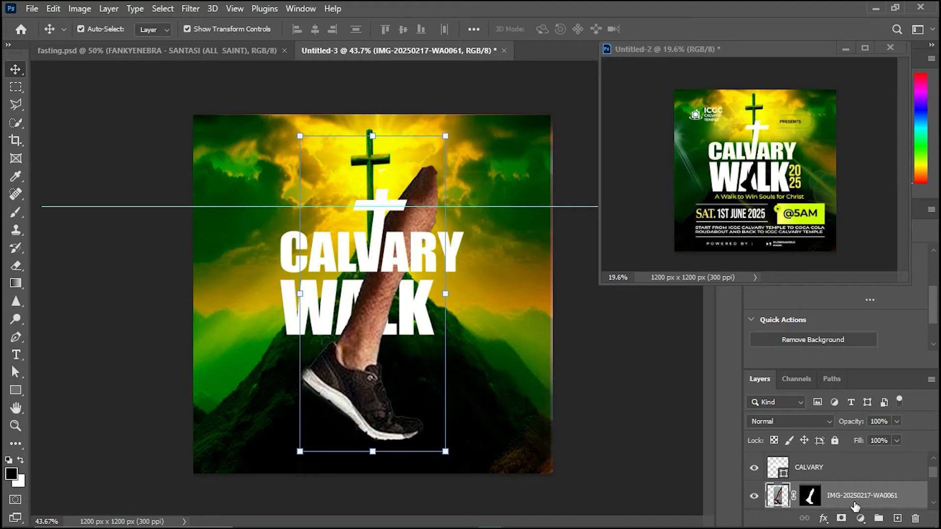
Step: Turn the leg into a silhouette with a Normal Color Overlay of 000000 at 100% opacity
click(823, 518)
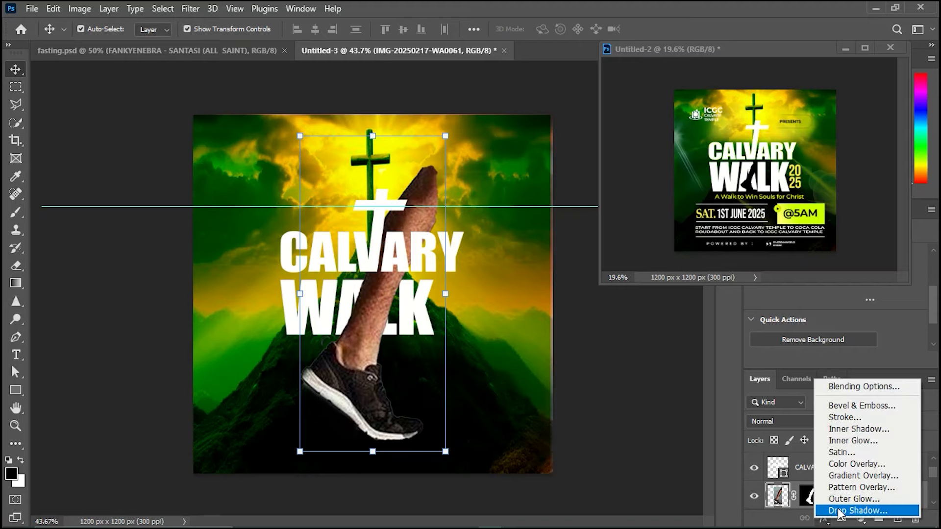
key(Escape)
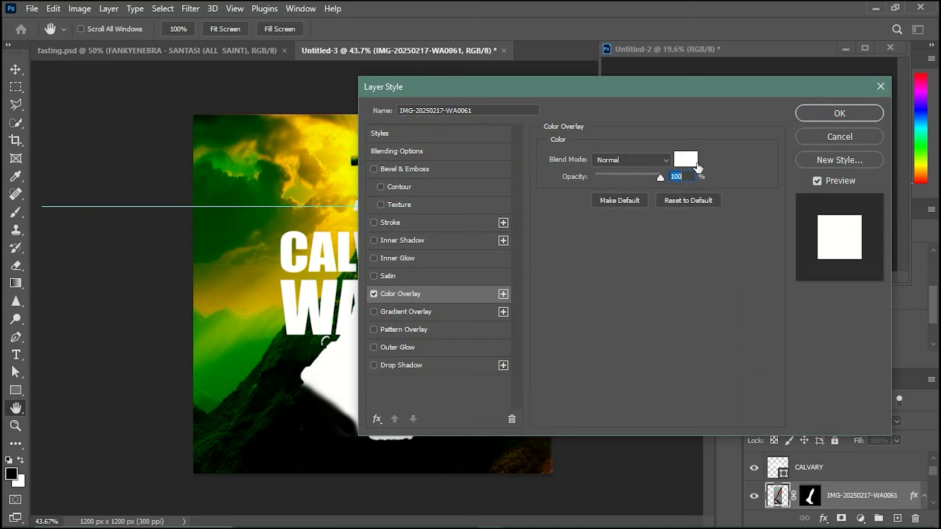
click(686, 160)
text(000000)
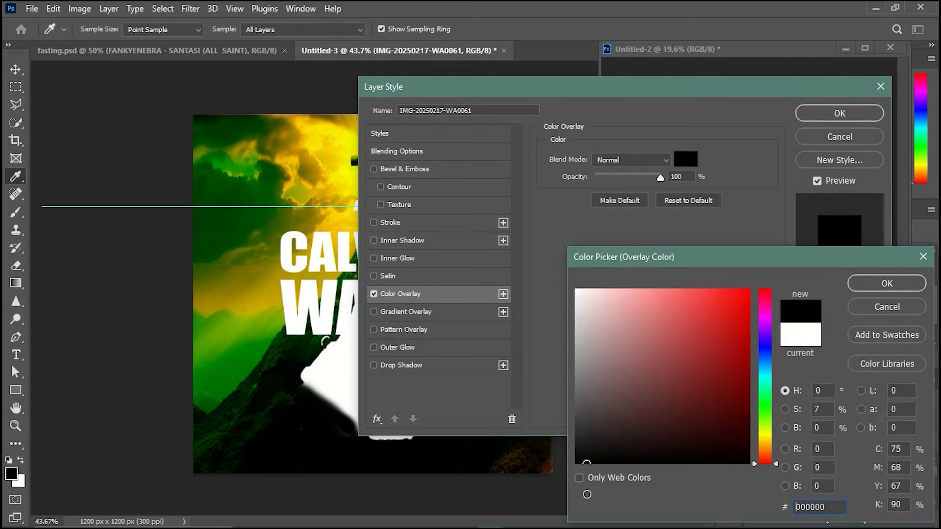
click(860, 286)
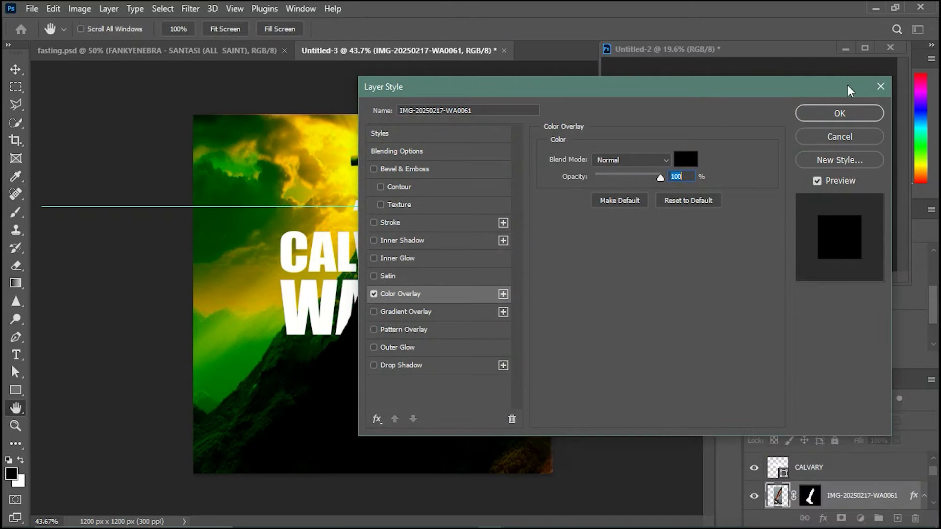
click(848, 108)
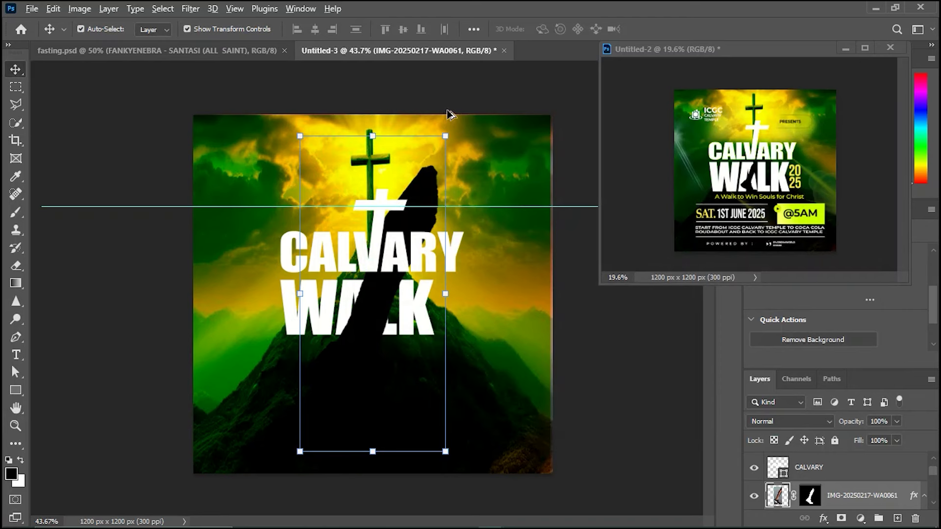
Step: Scale the black leg down and fit it inside the letter A of WALK, with the shoe at the letter's base
drag(446, 135, 395, 246)
scroll(379, 299, up, 3)
drag(370, 292, 354, 300)
drag(386, 228, 374, 252)
drag(355, 299, 356, 301)
key(Return)
scroll(470, 441, down, 3)
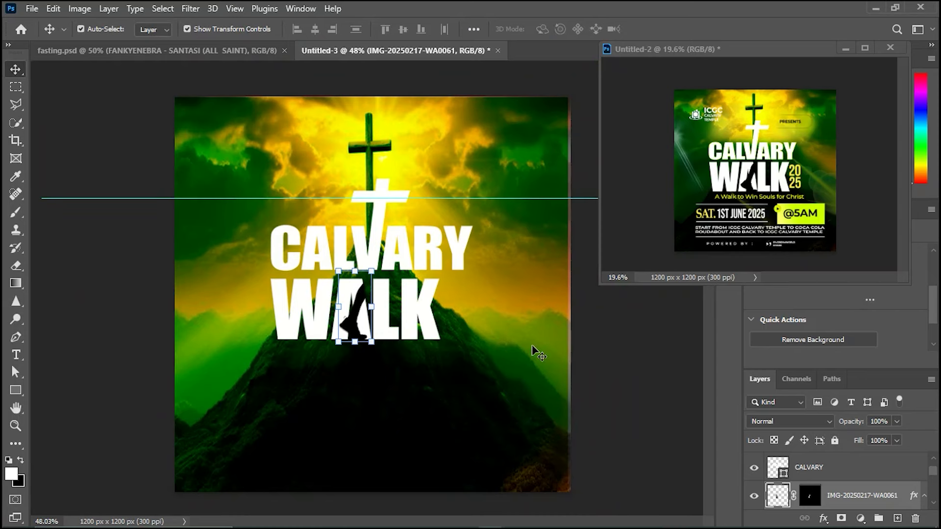
Step: Nudge the green Layer 1 right until it covers the canvas's right edge
click(546, 319)
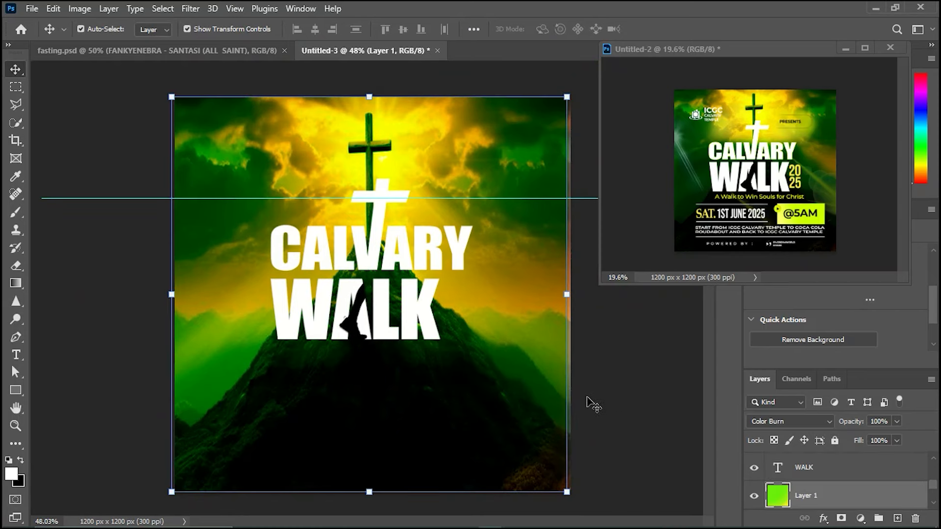
key(Right)
key(Right)
key(Right)
key(Right)
key(Right)
key(Right)
key(Right)
key(Right)
key(Right)
key(Right)
key(Right)
key(Right)
key(Right)
key(Right)
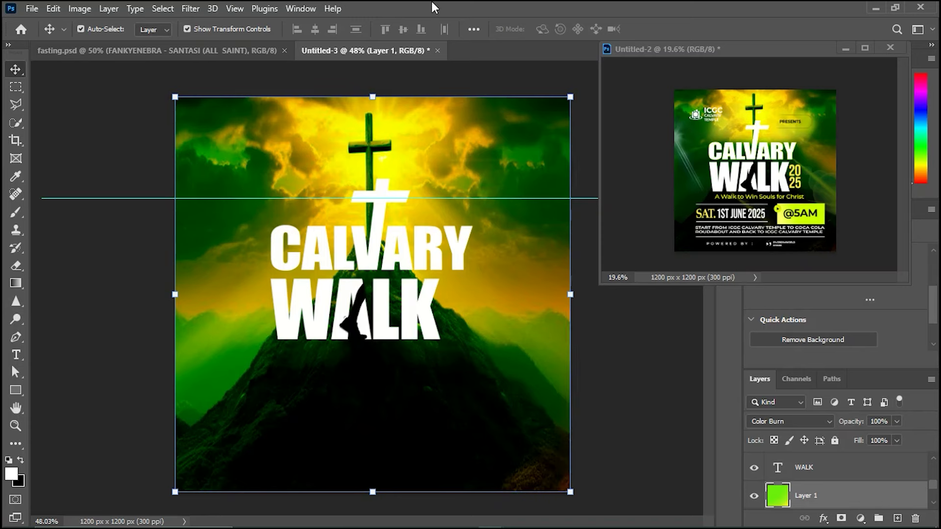
Step: Draw a rectangle about 404 by 215 px with 10 px rounded corners at the lower right of the flyer and fill it white
click(16, 390)
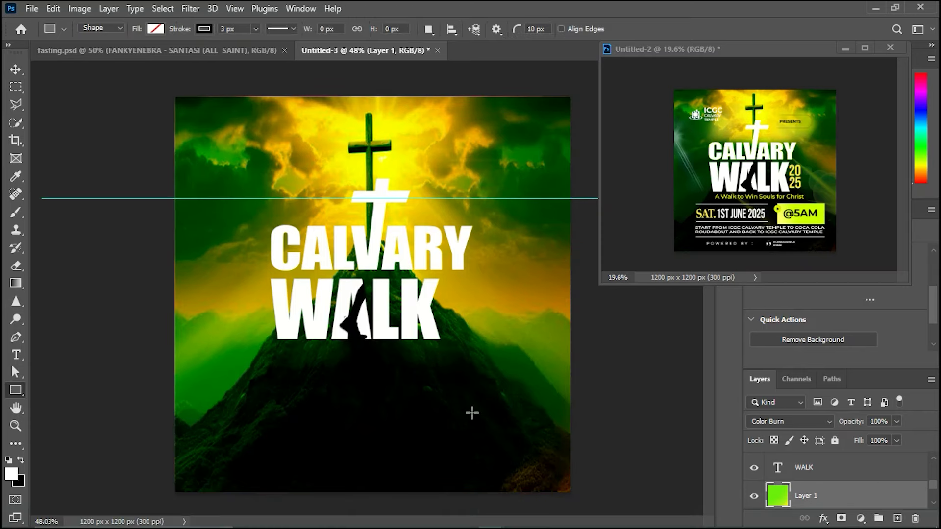
drag(400, 378, 533, 449)
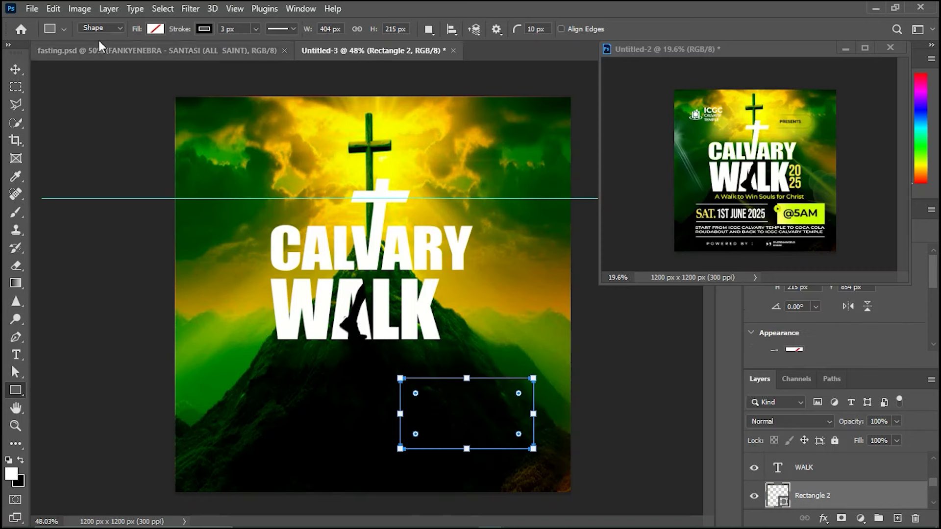
click(156, 29)
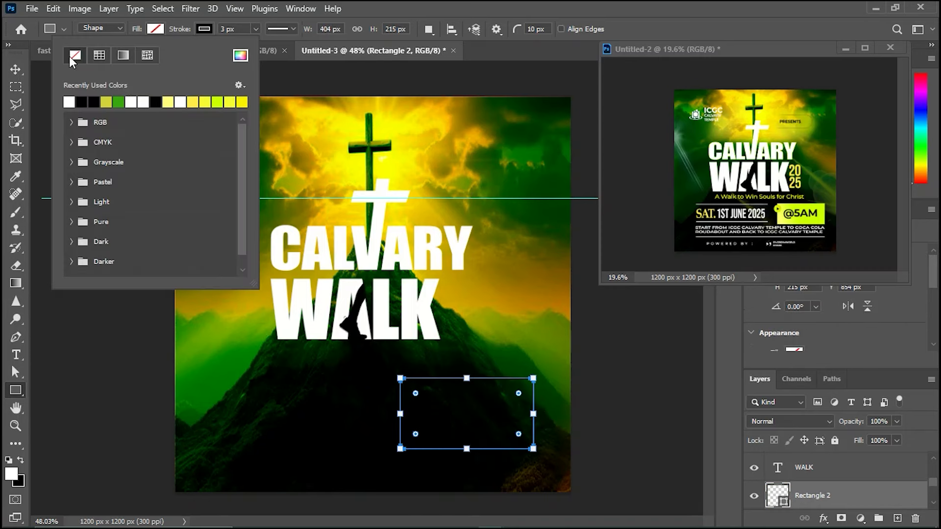
click(69, 102)
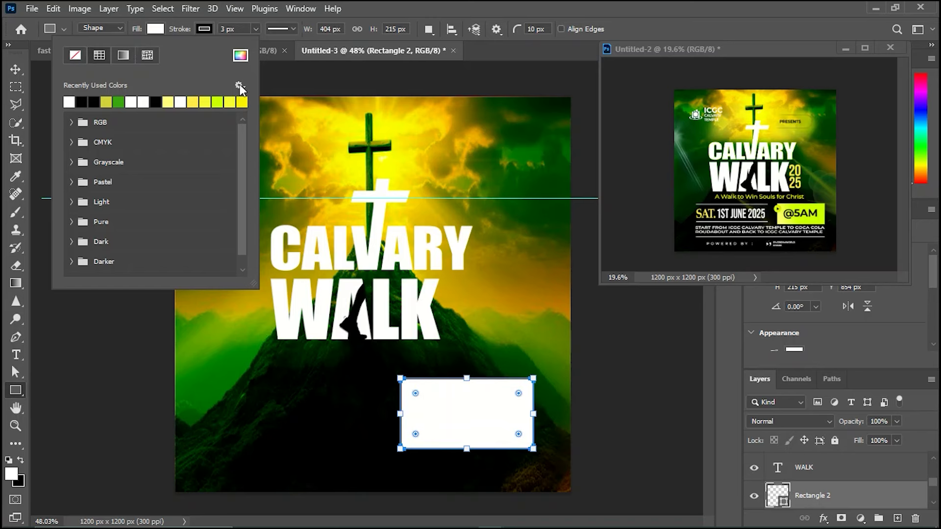
Step: Apply a linear yellow-to-lime Gradient Overlay to the white rectangle, with a 23° angle and 92% scale
click(849, 498)
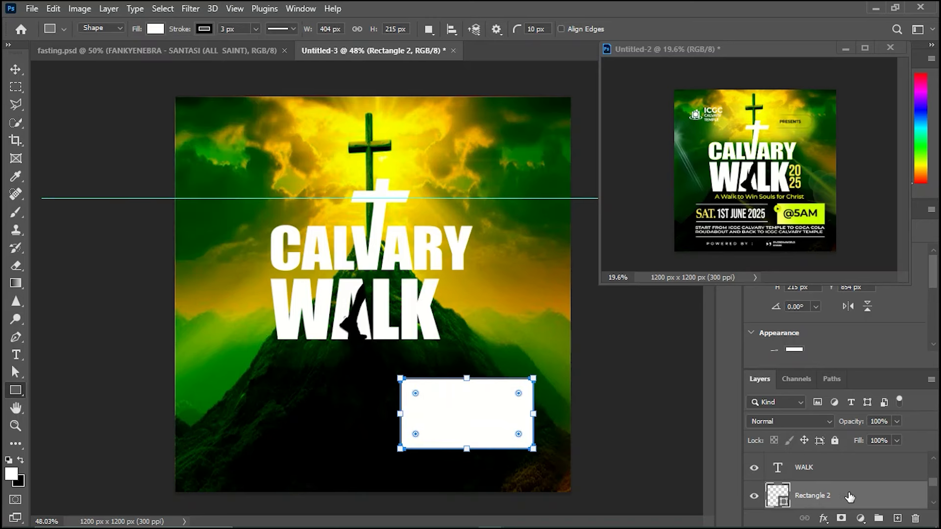
double_click(847, 496)
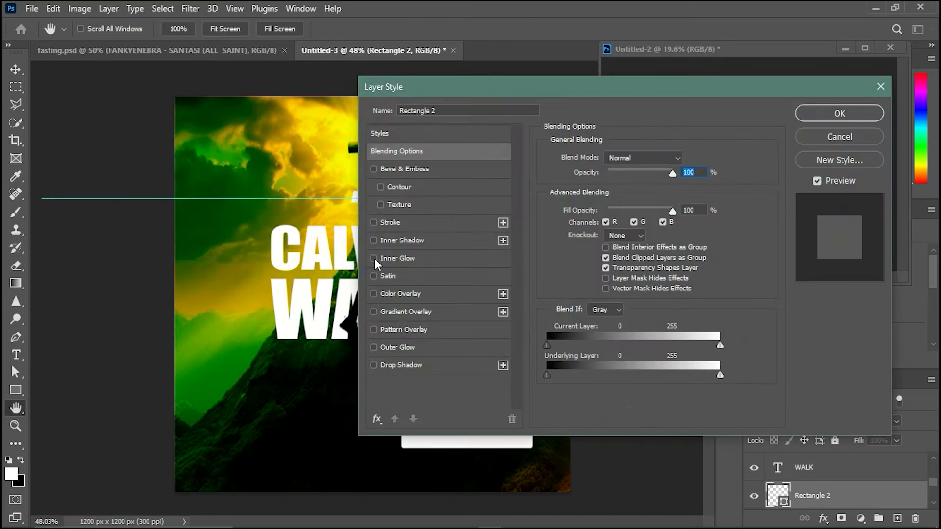
click(474, 311)
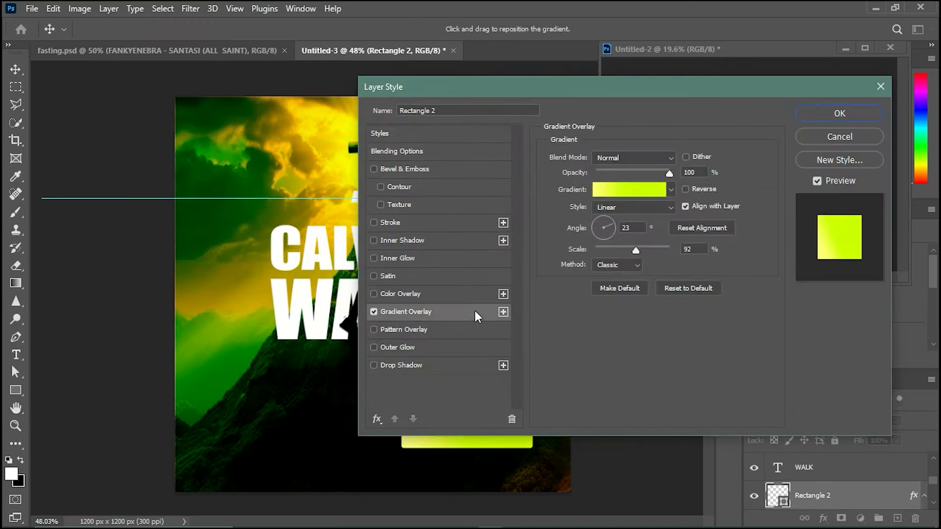
click(857, 115)
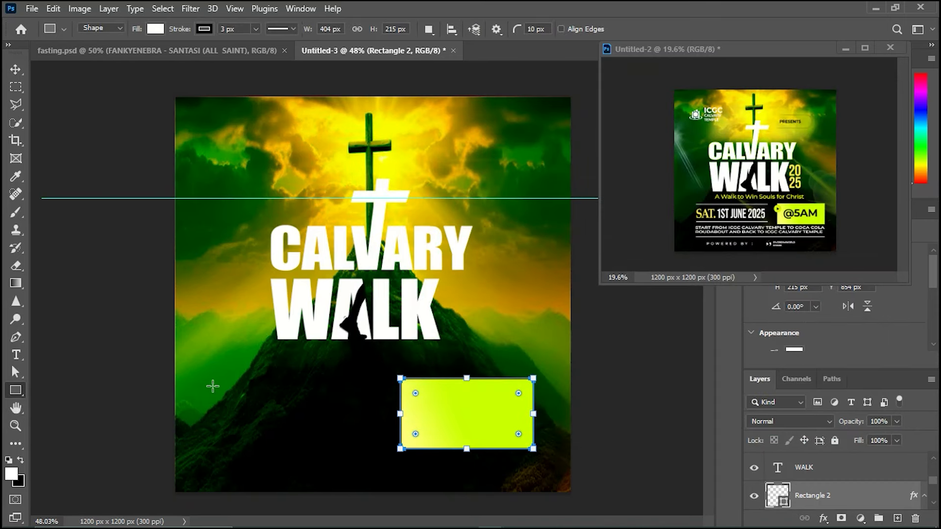
Step: Draw a thin white bar about 614 by 16 px below WALK and place a duplicate straight below it near the canvas's lower edge
drag(222, 367, 424, 363)
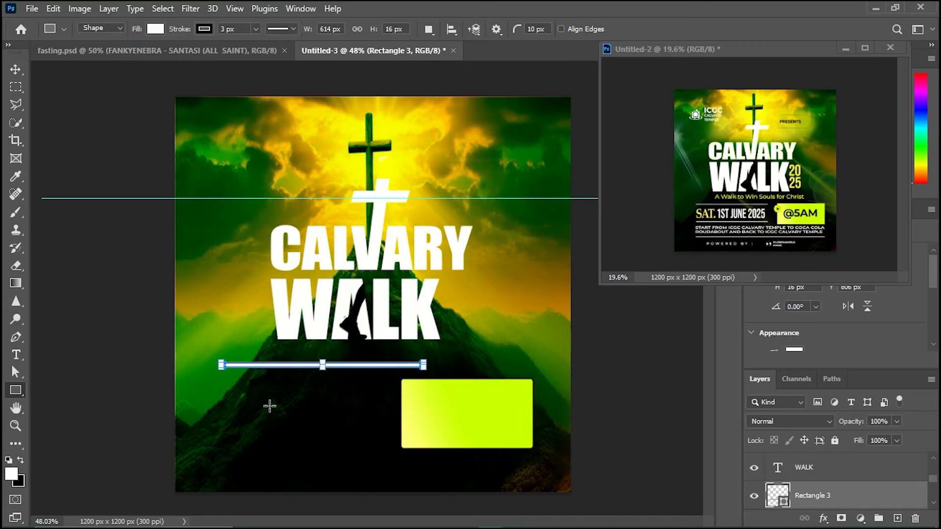
key(v)
scroll(343, 371, up, 3)
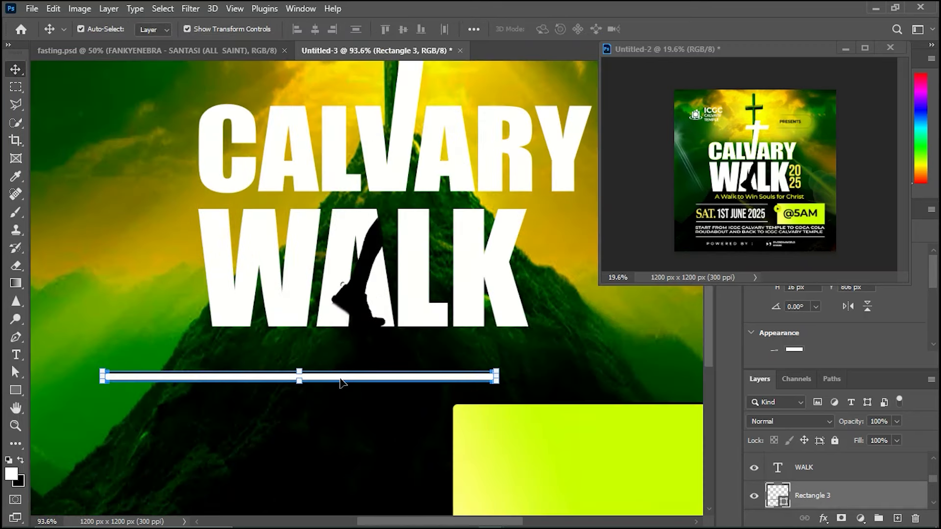
drag(342, 379, 343, 490)
scroll(343, 490, down, 3)
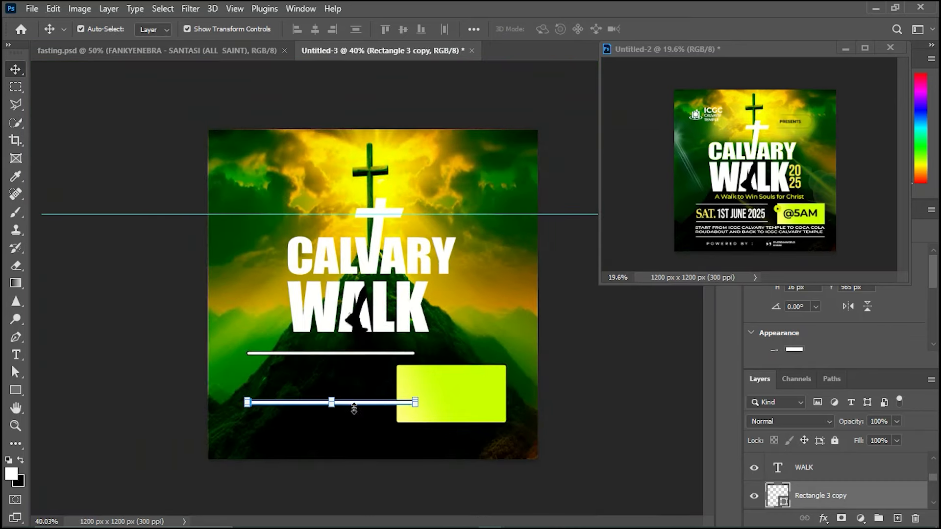
drag(360, 407, 361, 437)
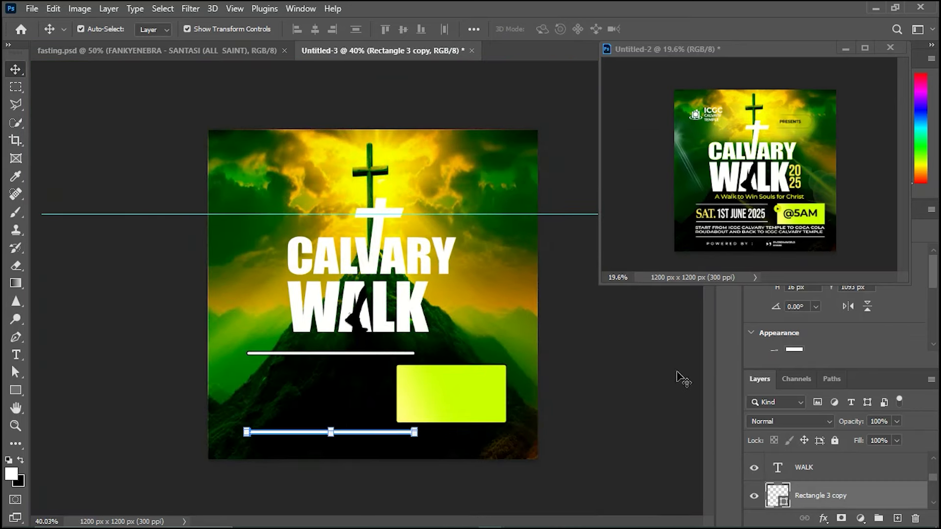
Step: Remove the black stroke from both thin white bars, first the lower copy and then the upper one
scroll(858, 337, down, 2)
click(793, 318)
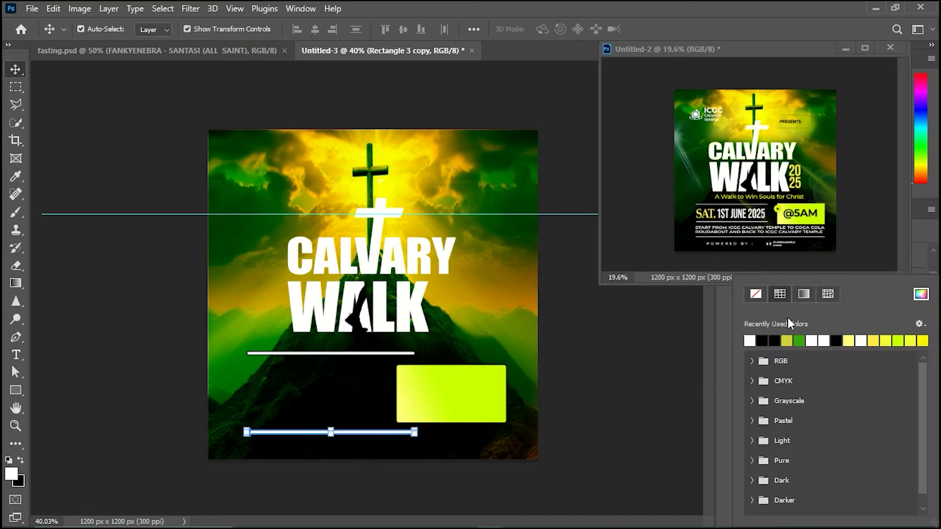
click(756, 294)
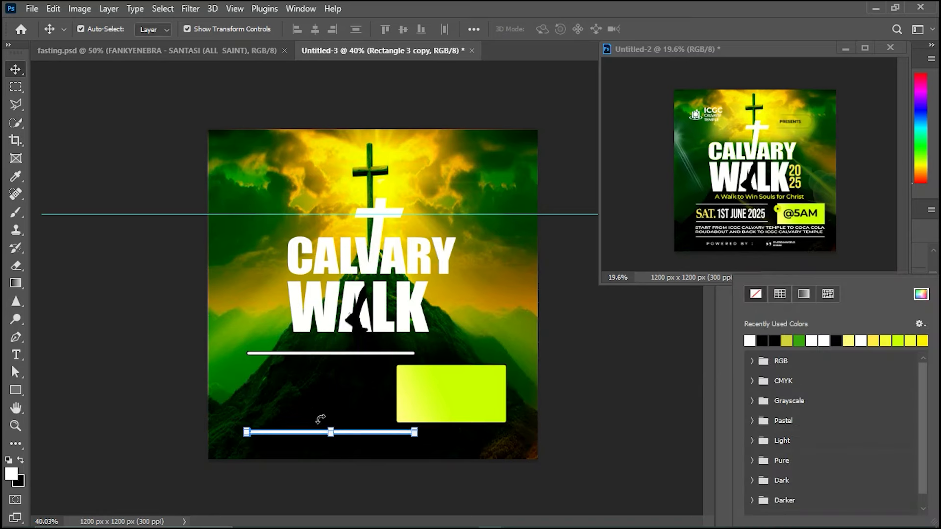
click(351, 360)
click(355, 353)
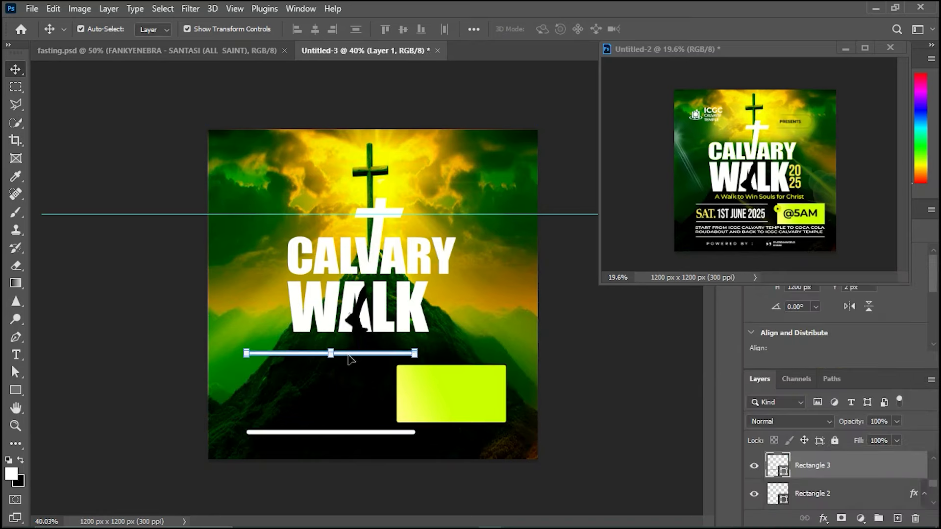
scroll(860, 335, down, 2)
click(795, 317)
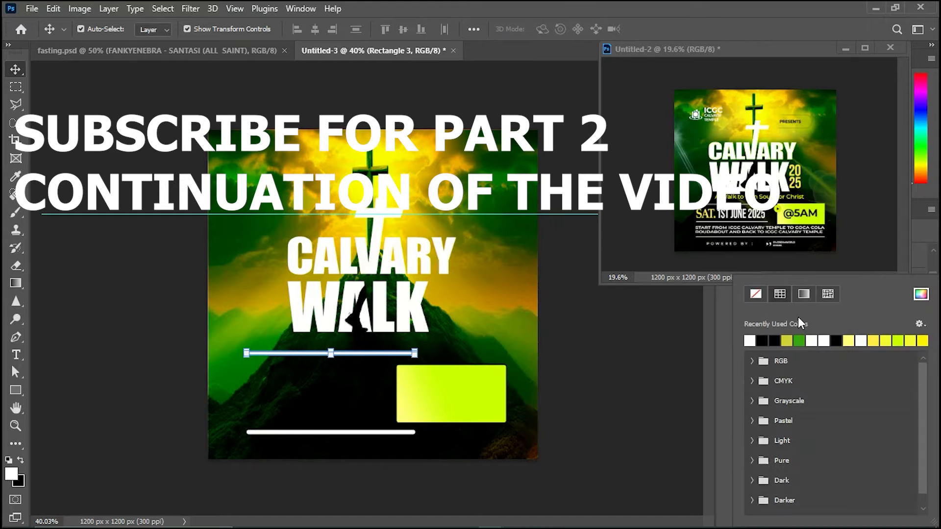
click(756, 294)
scroll(285, 363, up, 16)
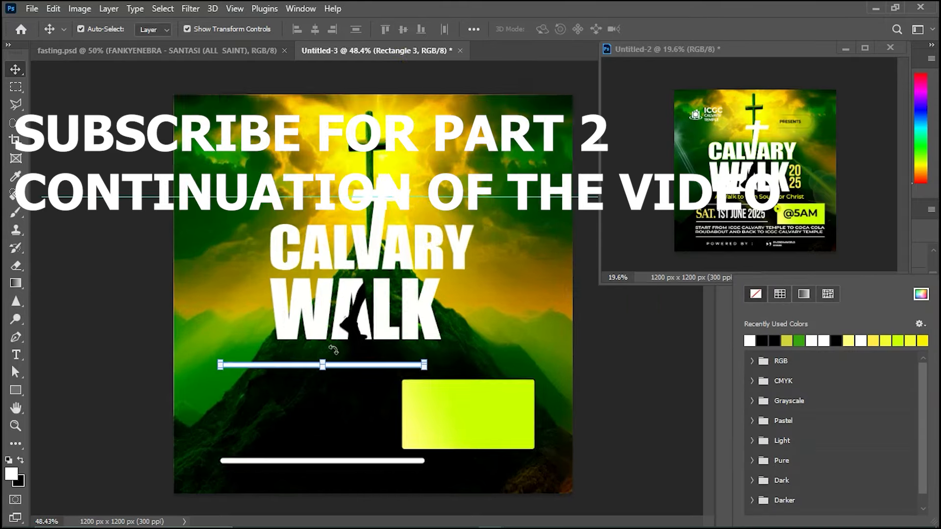
scroll(276, 401, up, 8)
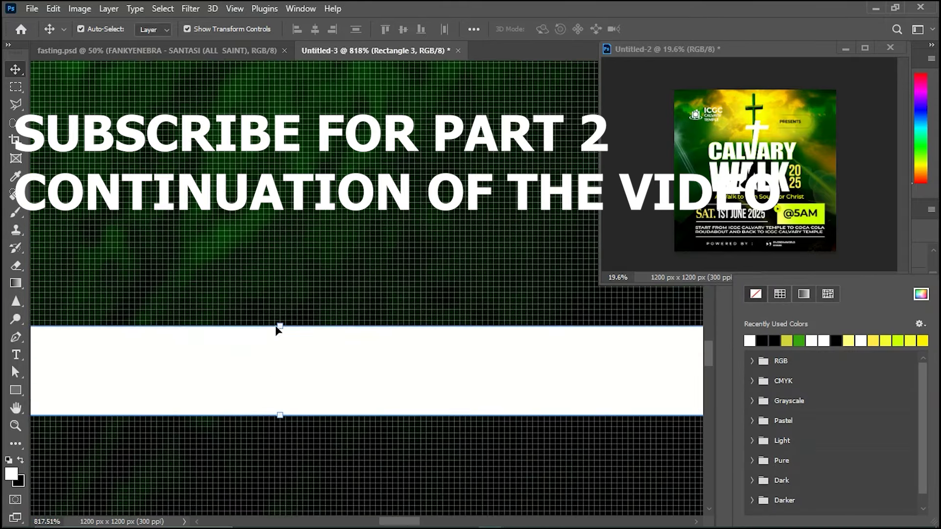